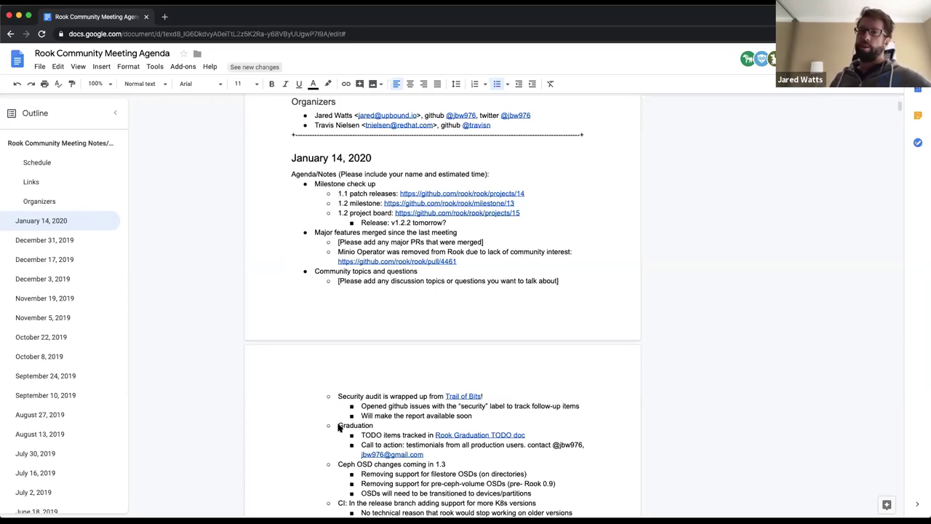
Open the 1.1 patch releases project board linked in the January 14, 2020 agenda and review its columns.
click(462, 192)
click(372, 192)
click(439, 193)
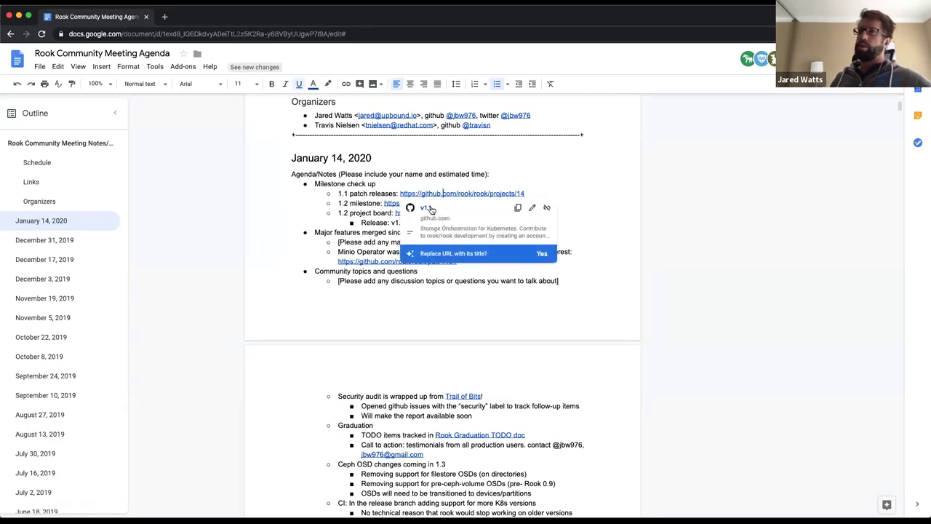
click(428, 208)
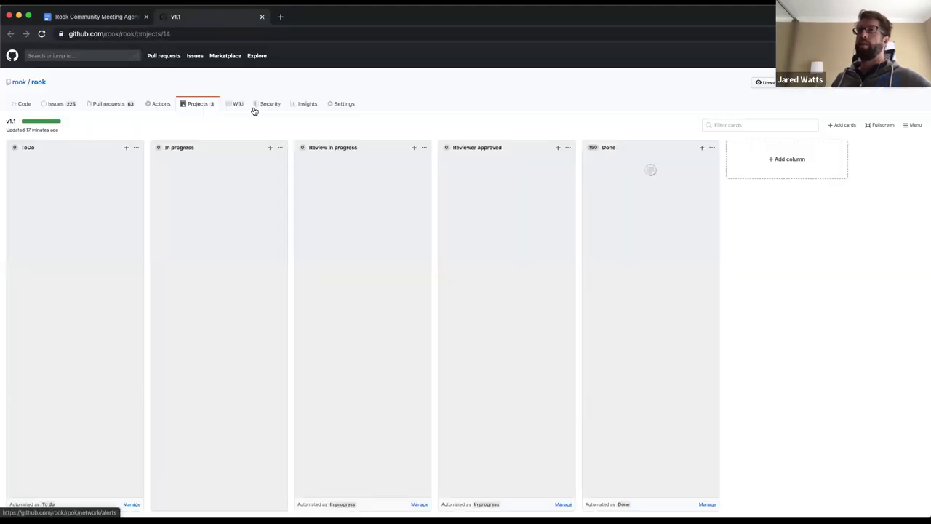
click(91, 16)
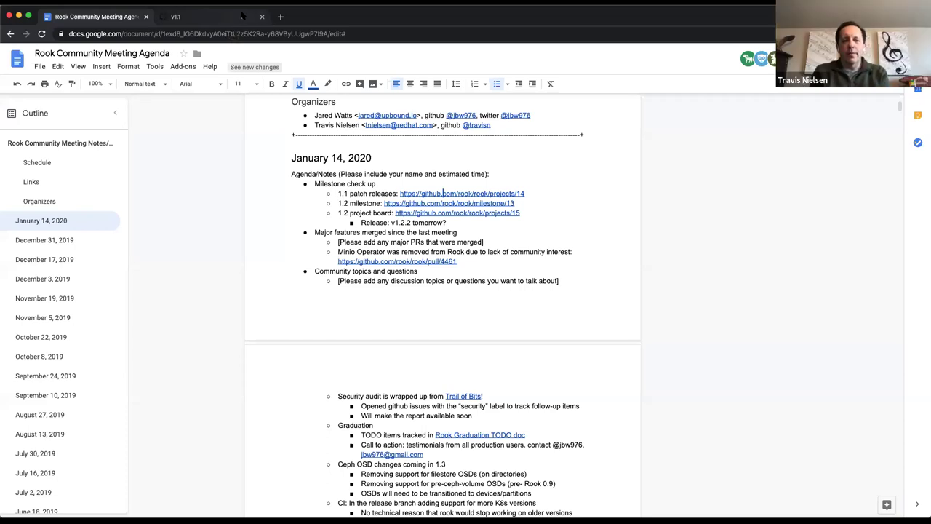
click(242, 15)
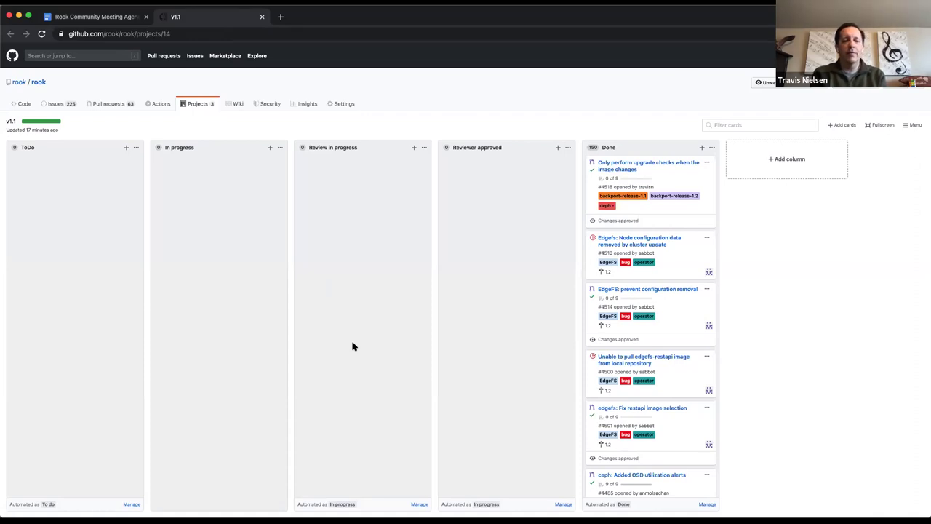
scroll(172, 282, down, 1)
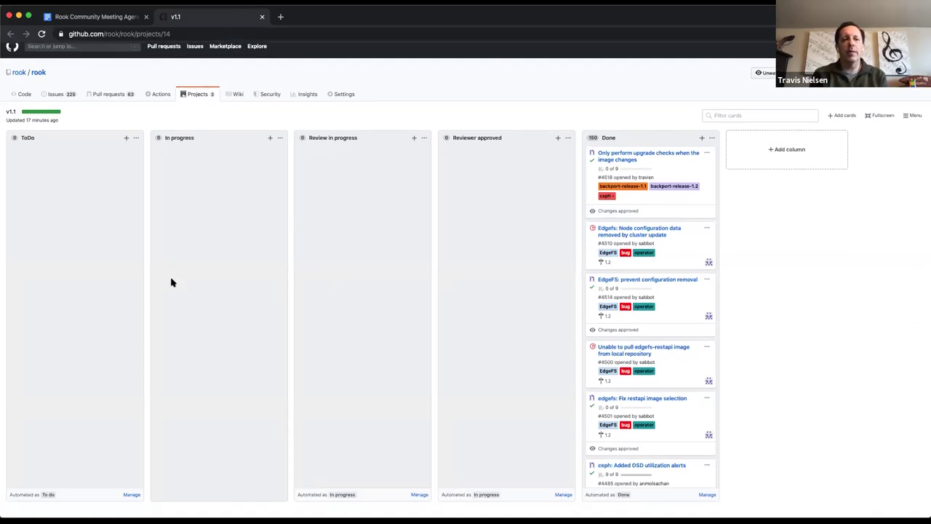
scroll(171, 282, up, 1)
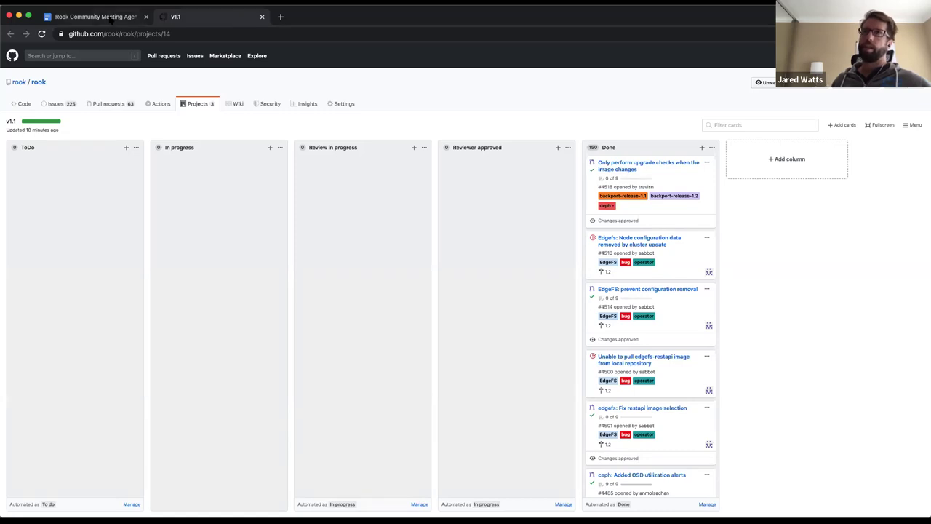
Compare the agenda's 1.1 patch releases item with the v1.1 project board, and close the board.
click(110, 20)
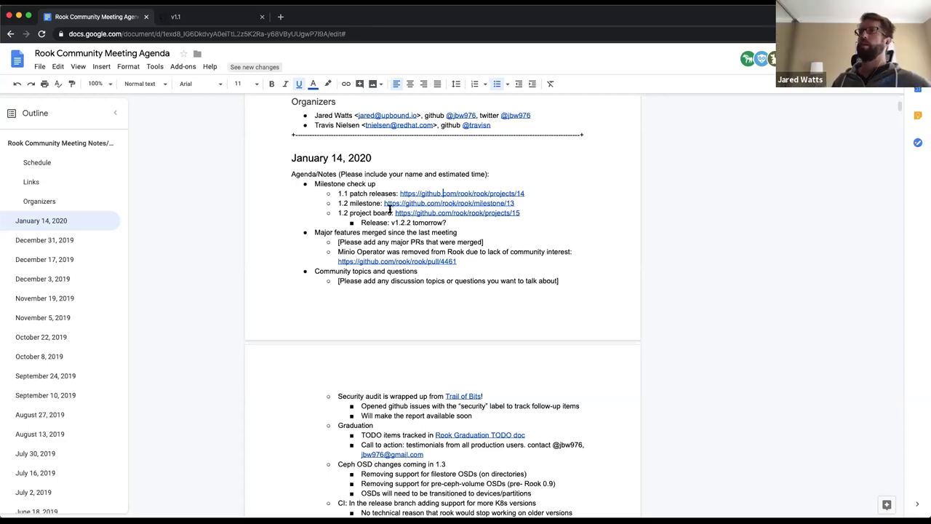
click(338, 192)
click(531, 193)
click(232, 21)
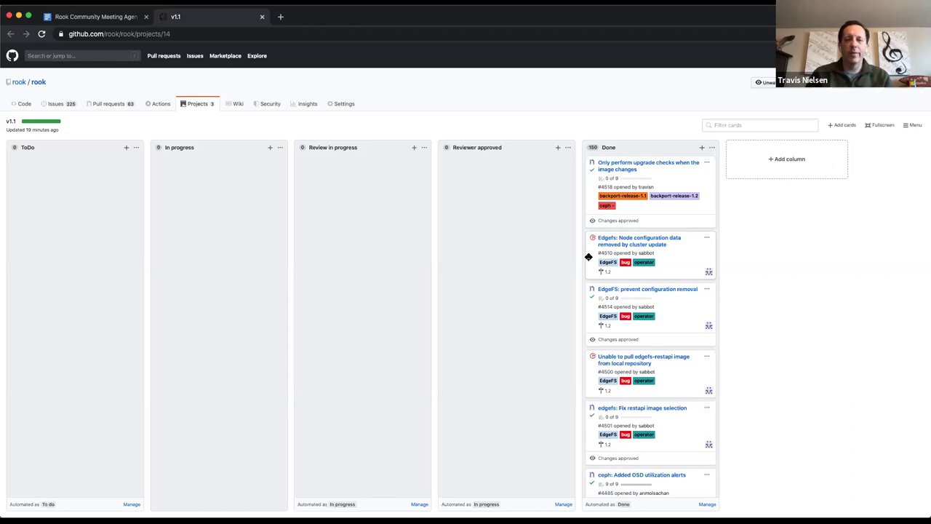
click(95, 16)
click(233, 16)
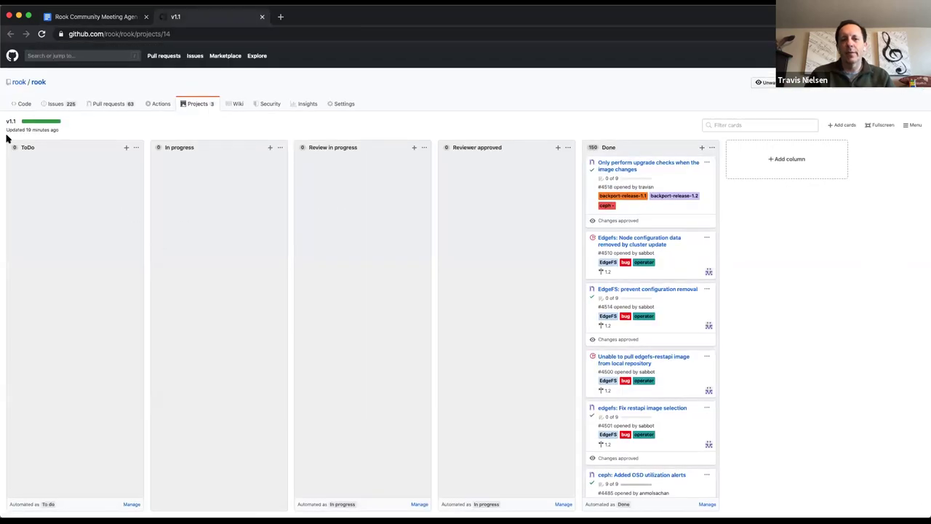
click(262, 16)
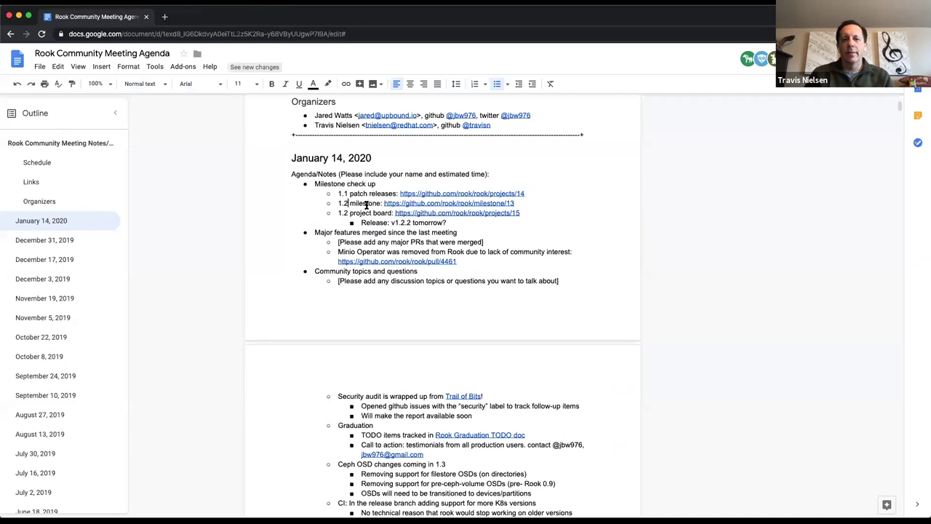
Open the 1.2 project board linked in the agenda and check it alongside the agenda's v1.2.2 release note.
click(486, 212)
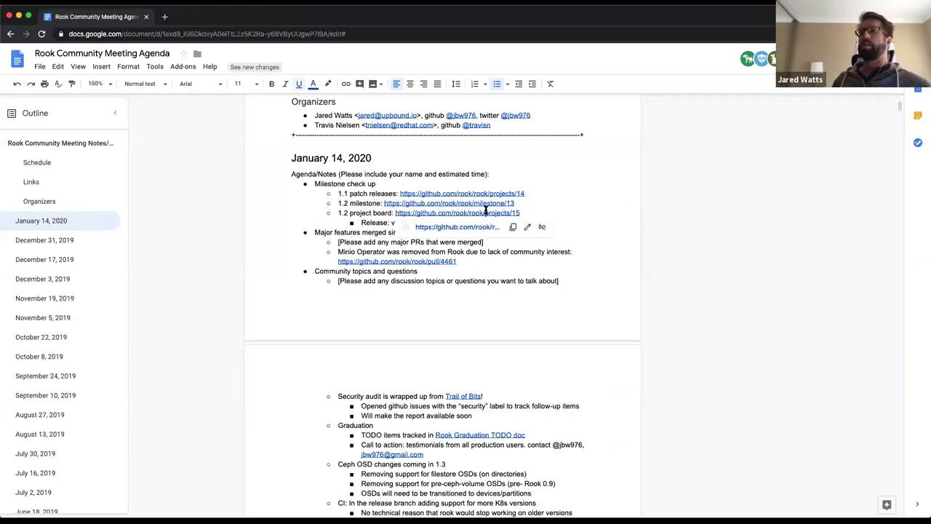
click(460, 227)
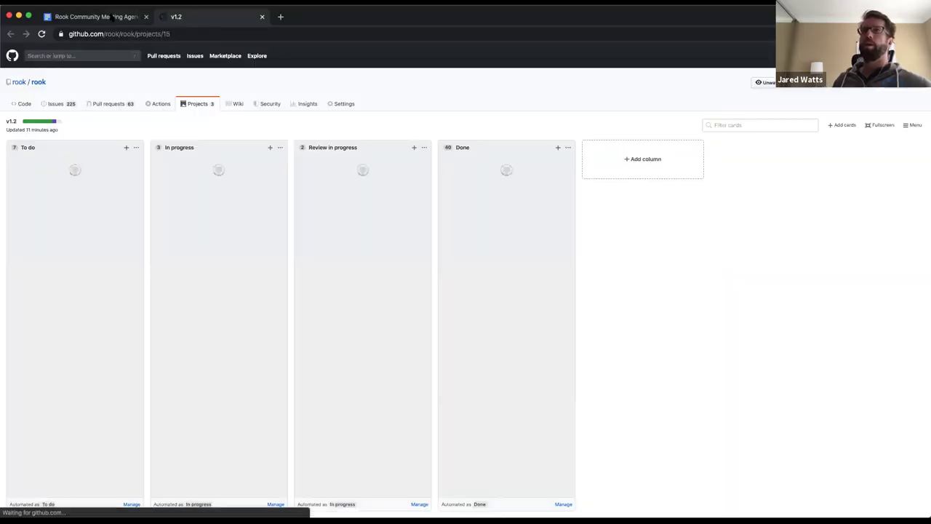
click(112, 16)
click(401, 222)
click(223, 21)
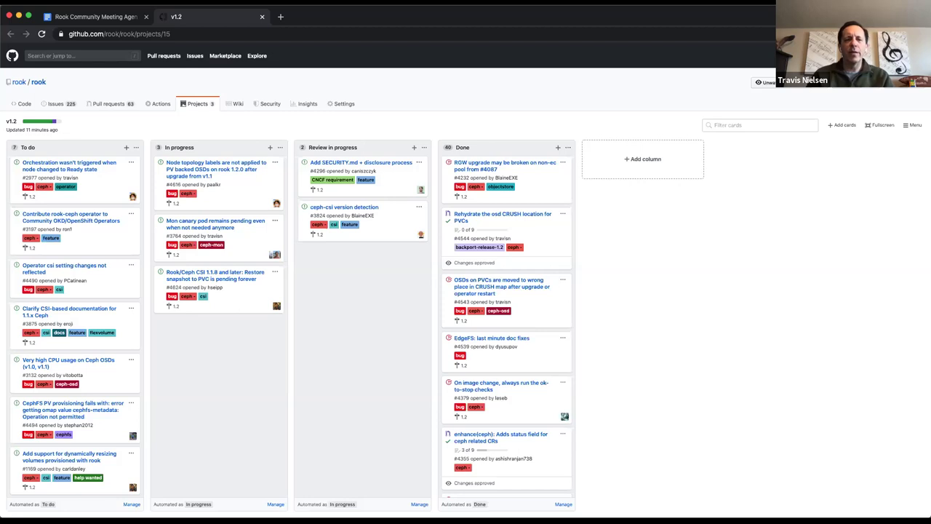
click(415, 269)
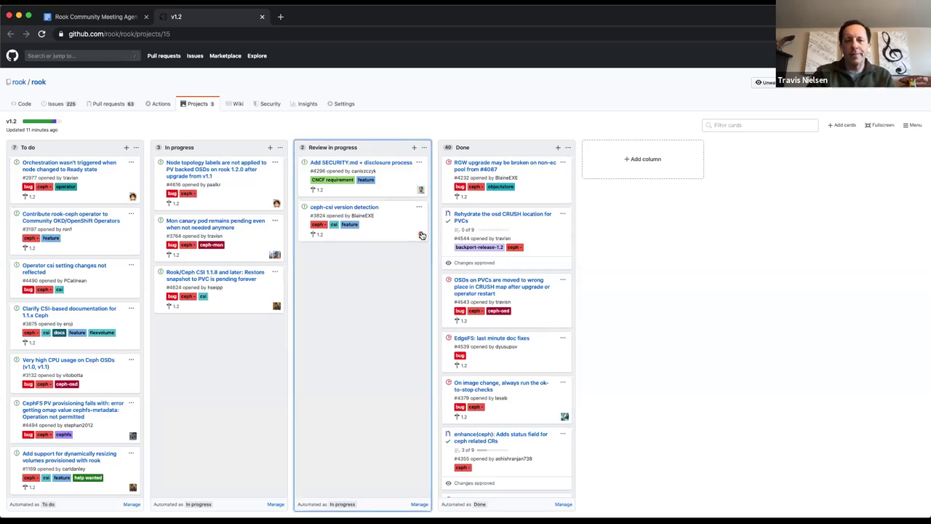
Open the "ceph-csi version detection" issue separately from the board, read its recent activity, and close it.
super+click(364, 207)
click(311, 18)
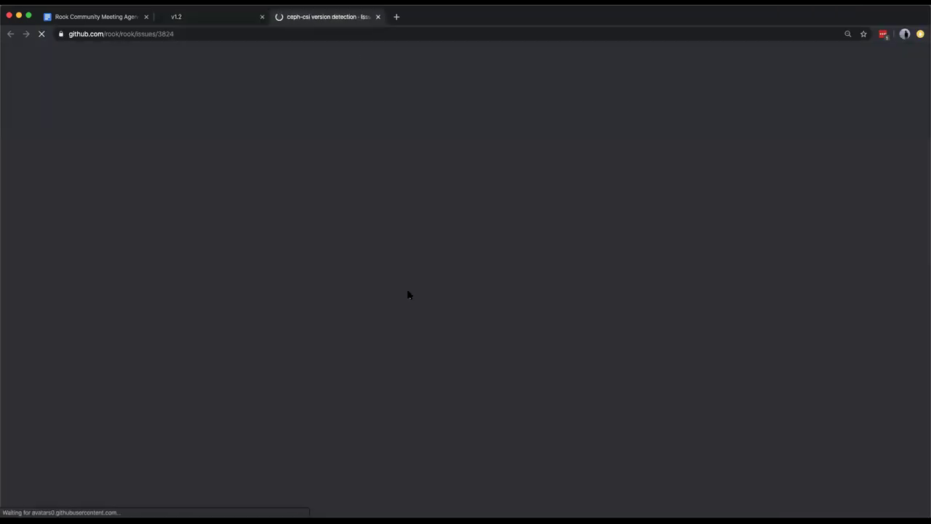
scroll(378, 337, up, 2)
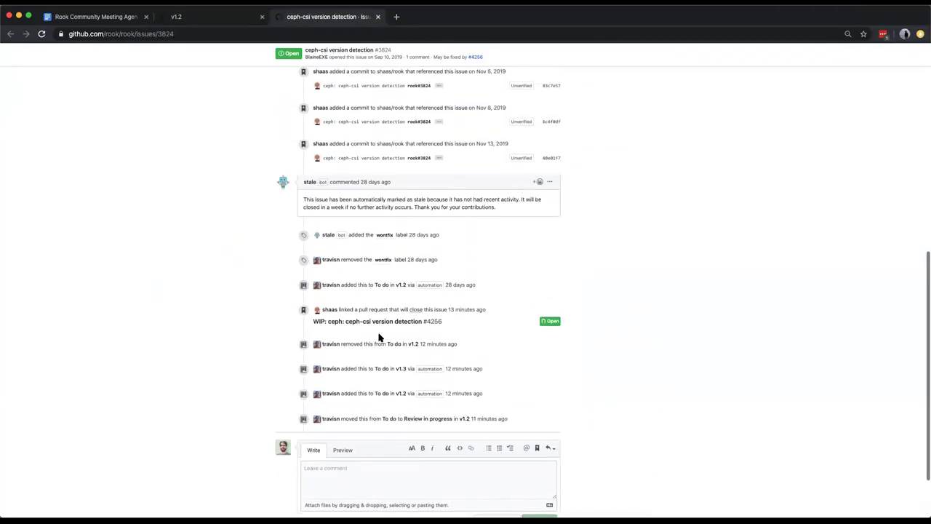
scroll(378, 337, down, 2)
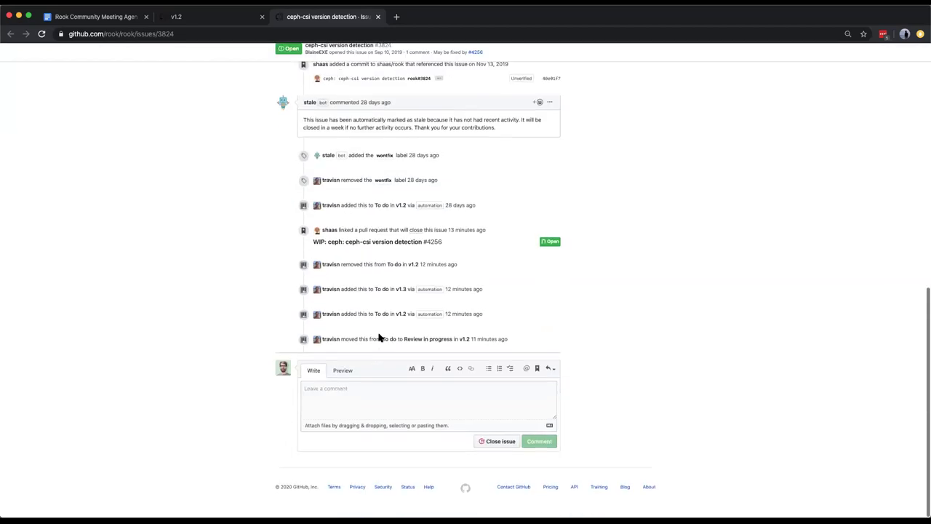
key(super+w)
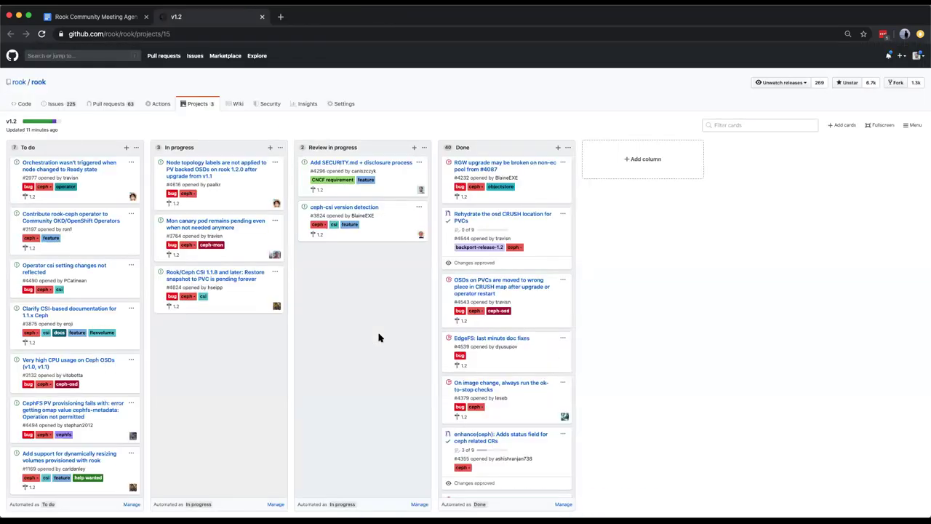
Look through the To do cards on the v1.2 project board.
click(318, 271)
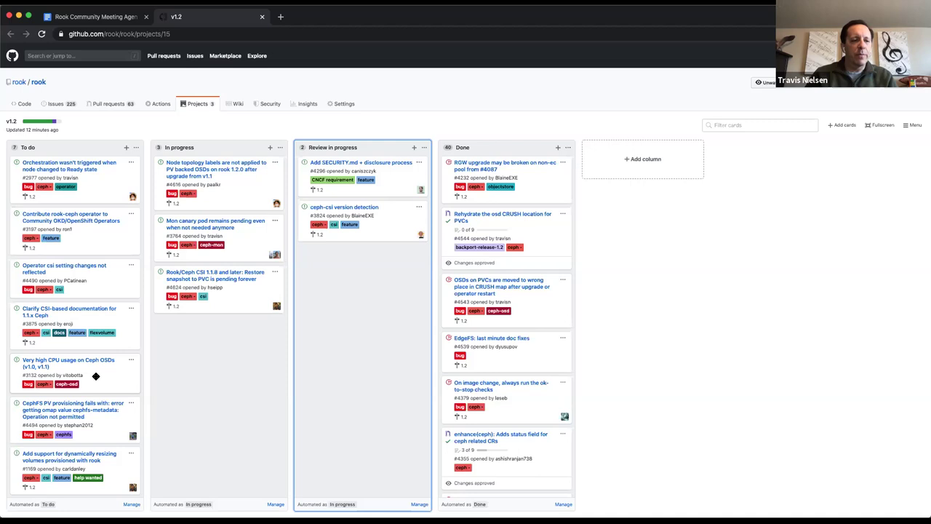
scroll(92, 318, down, 1)
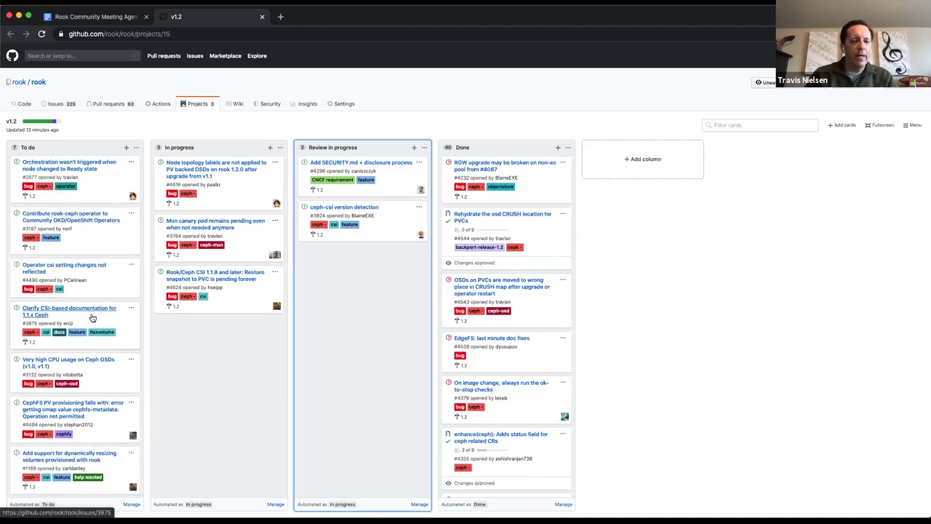
scroll(113, 267, up, 1)
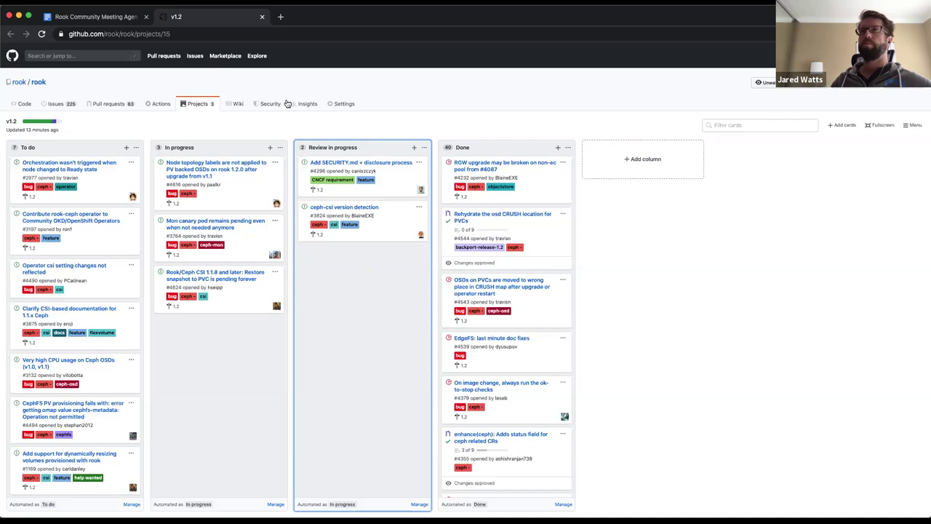
Return to the meeting agenda and go through the v1.2.2 release note, the major merged features and the community topics.
click(124, 16)
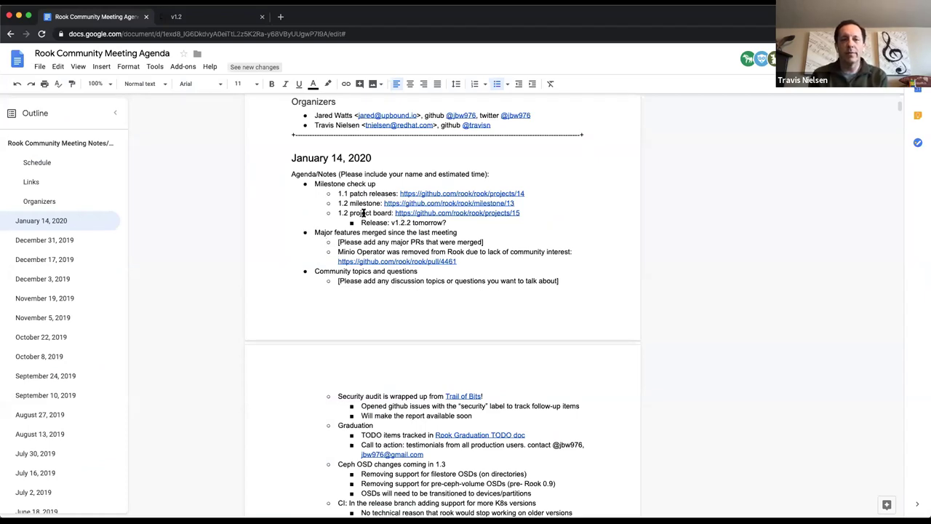
triple_click(414, 224)
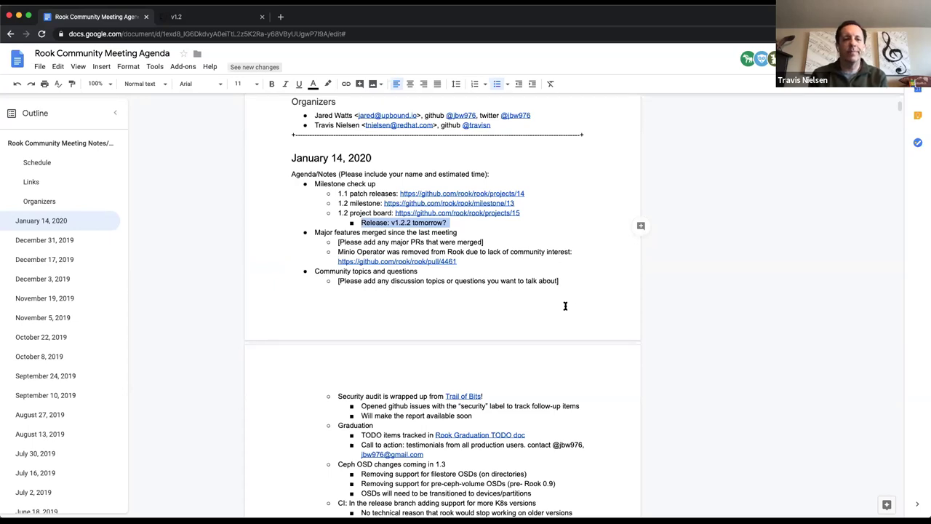
click(459, 260)
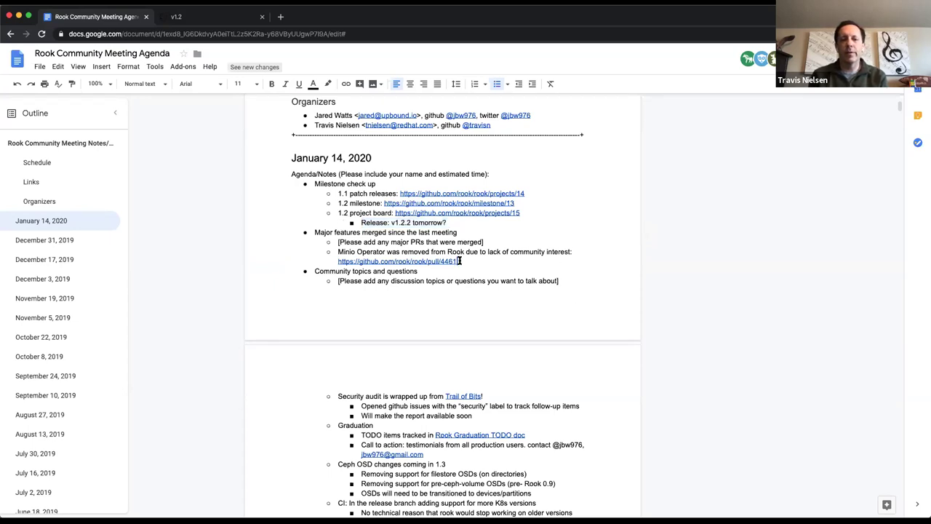
click(314, 232)
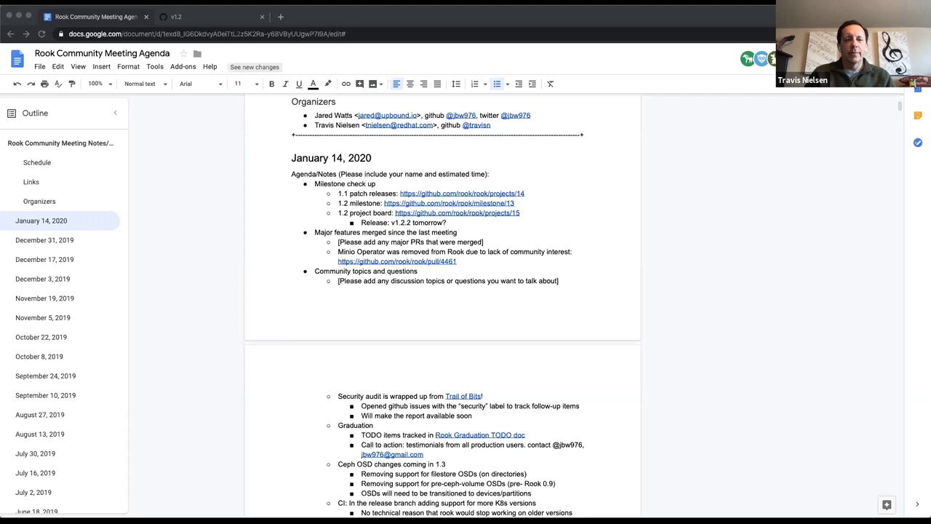
click(114, 21)
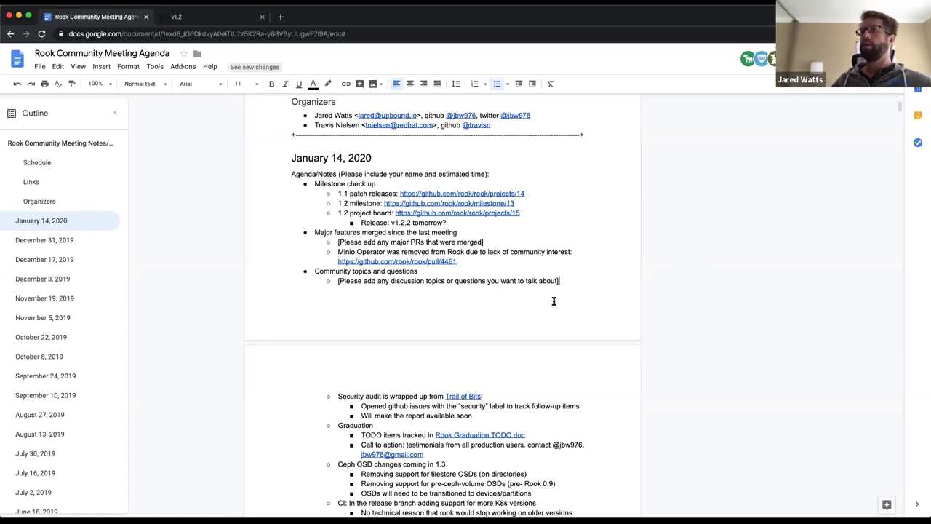
click(476, 260)
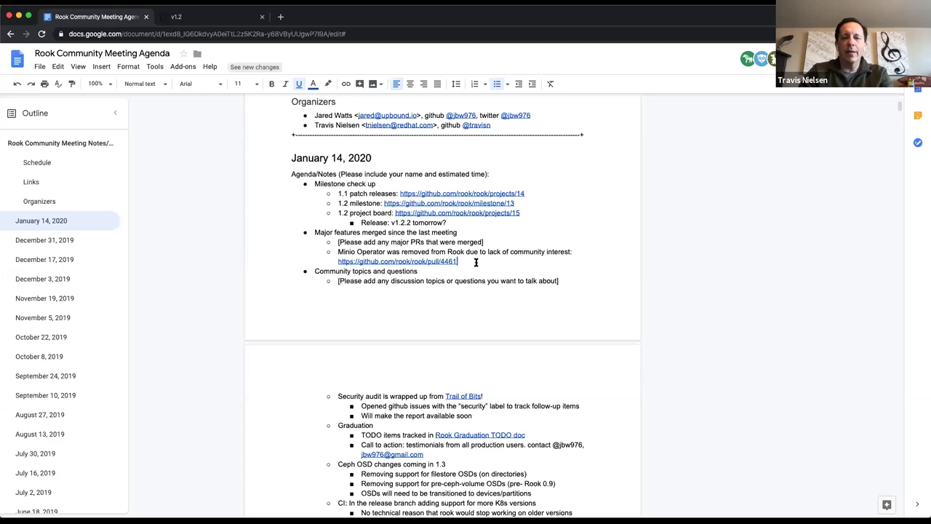
click(561, 280)
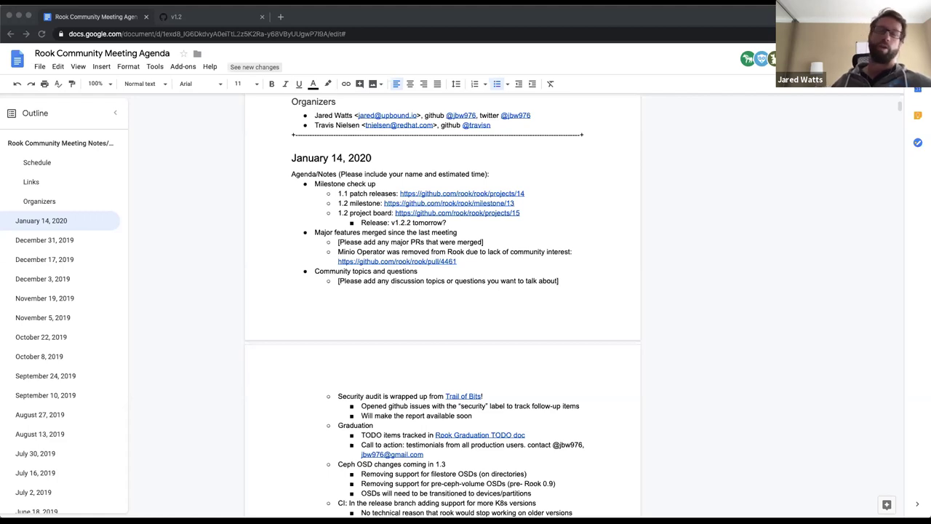
click(367, 413)
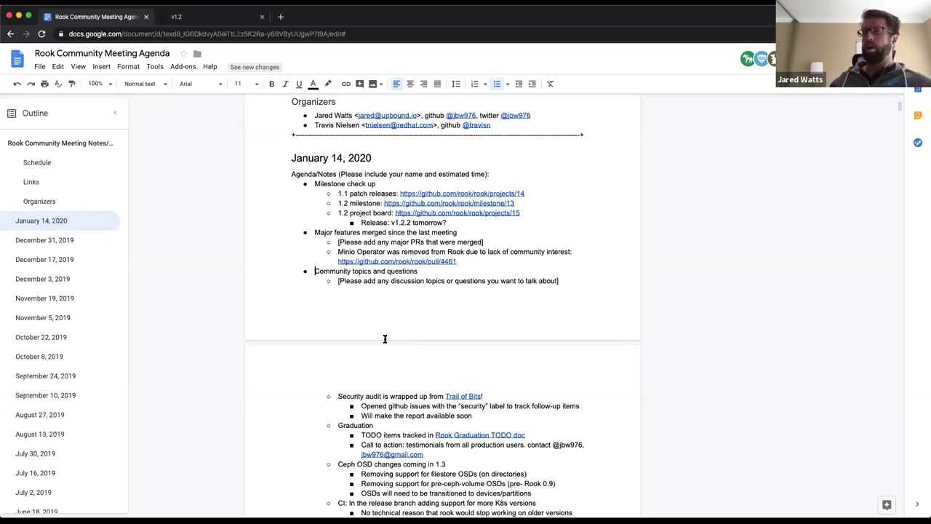
Add a "Google Summer of Code (GSoC)" item after the Graduation topic in the January 14 community topics list.
scroll(385, 338, down, 3)
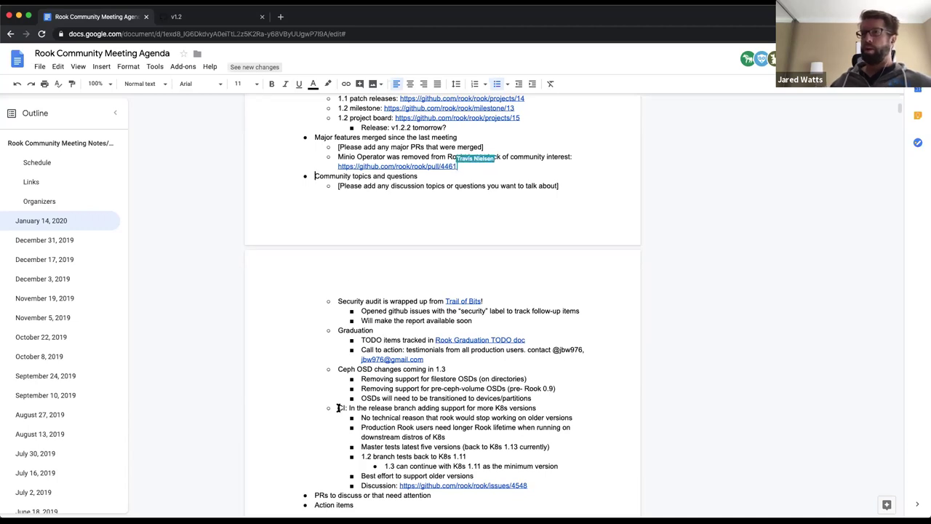
click(337, 379)
key(Return)
key(Up)
text(Google o)
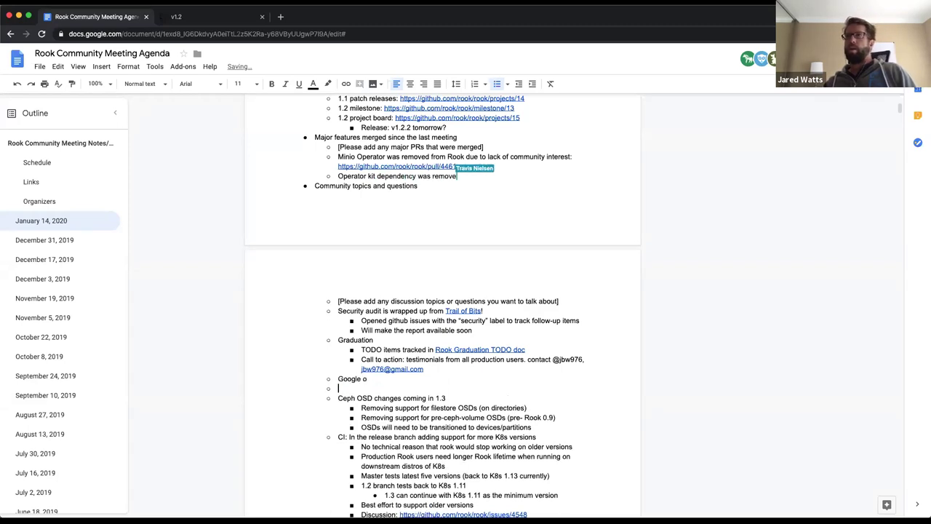
key(BackSpace)
text(Summer of Cod)
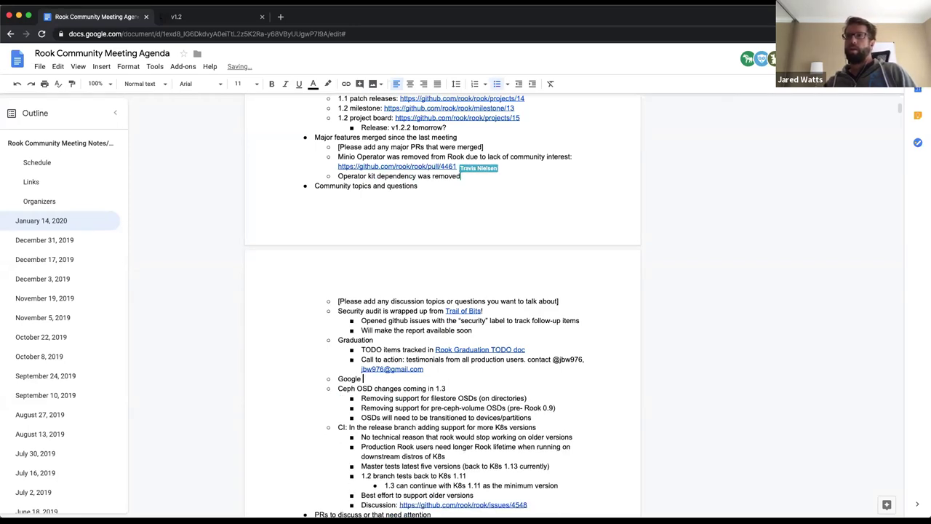
text(e (GSoC))
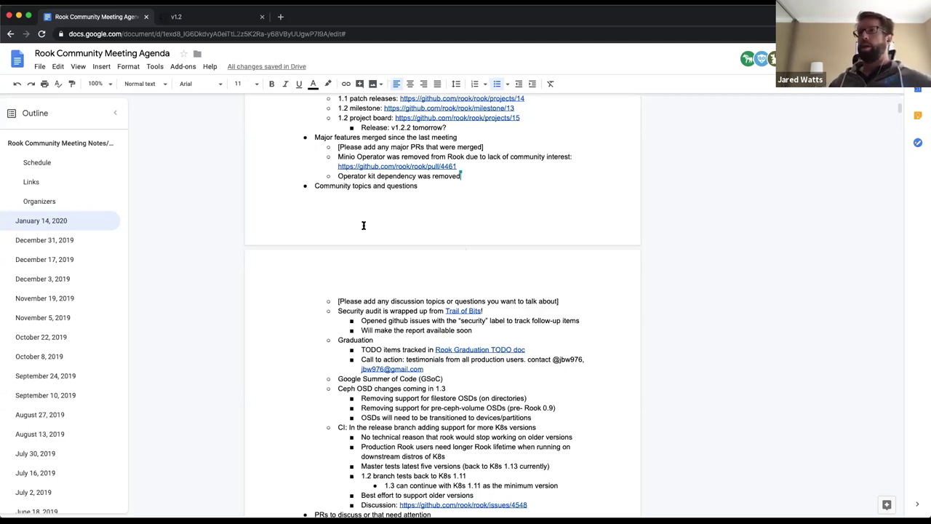
Go through the security audit topic down to its note about making the report available soon.
click(315, 184)
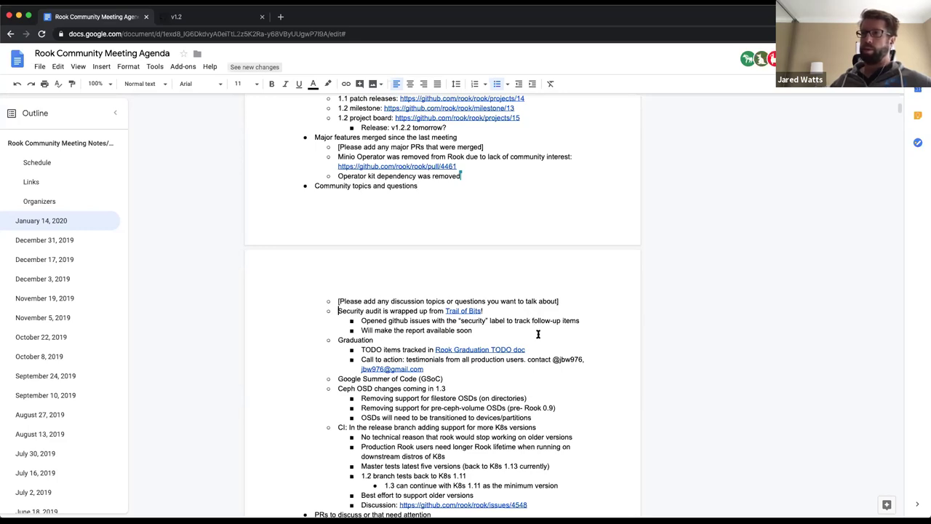
key(Down)
key(Down)
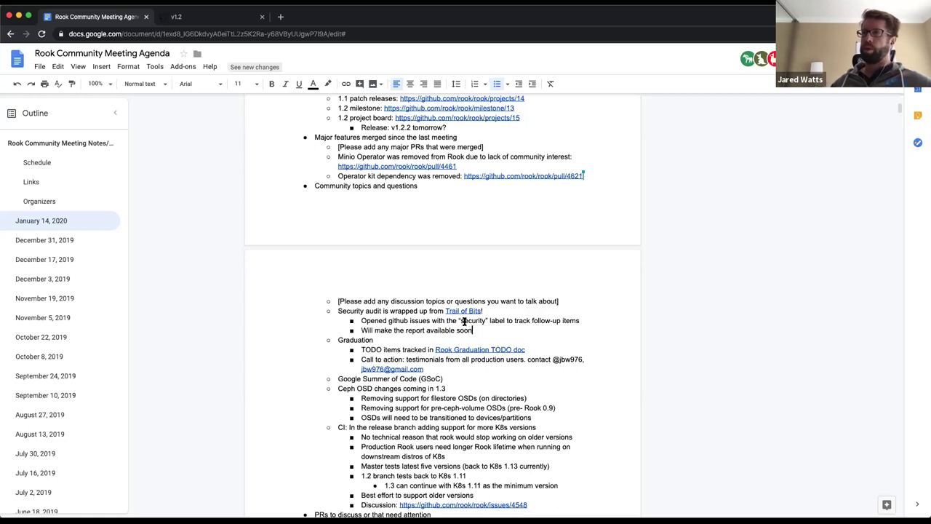
Go through the security audit notes on the GitHub issues with the "security" label and on the report's availability.
drag(362, 320, 581, 322)
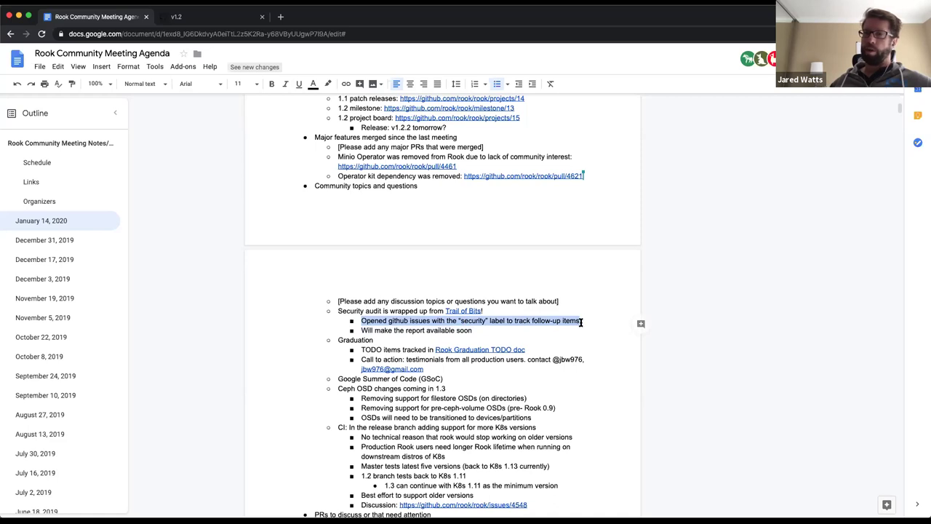
click(476, 323)
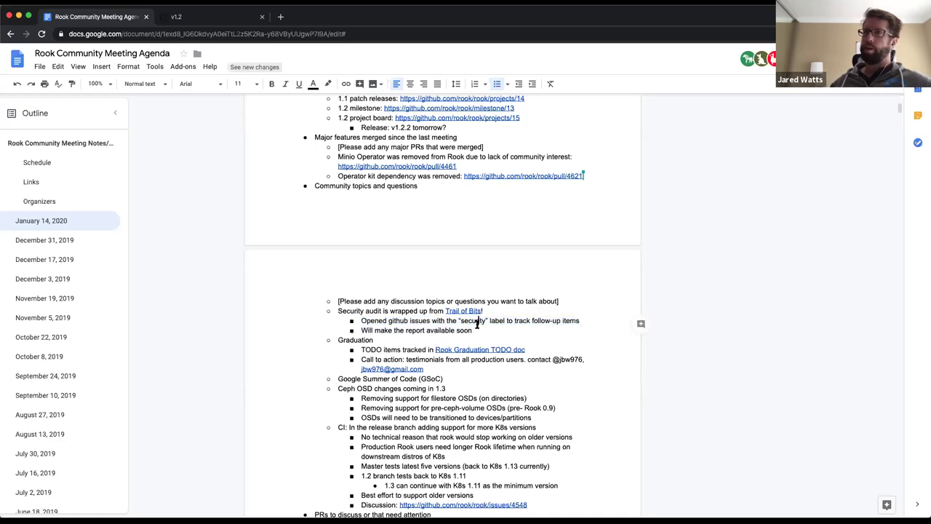
double_click(477, 323)
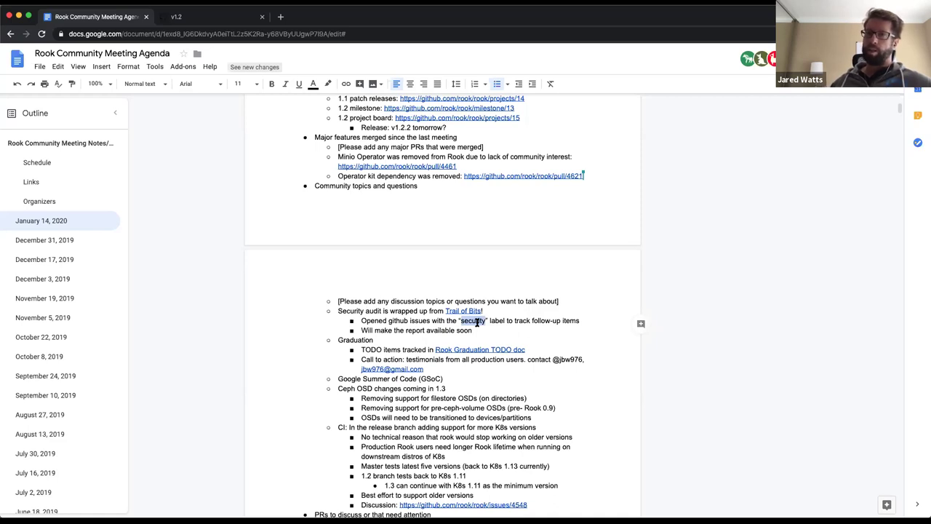
click(360, 318)
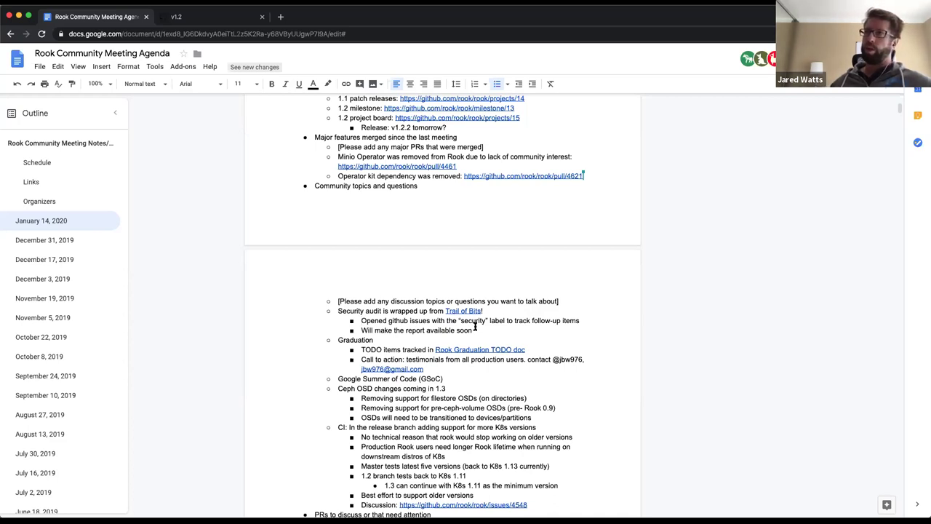
click(477, 329)
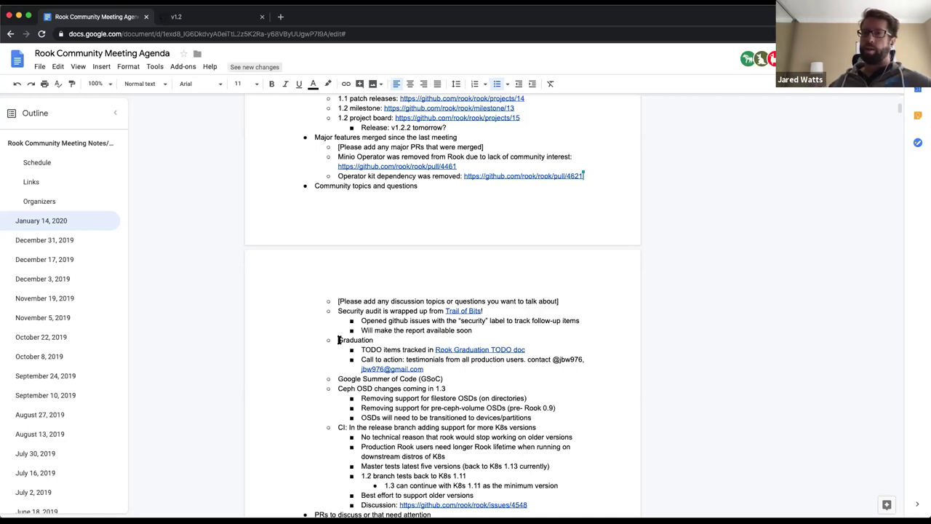
Open the linked Rook Graduation TODO document, look over its items, and return to the agenda's Graduation topic.
click(442, 351)
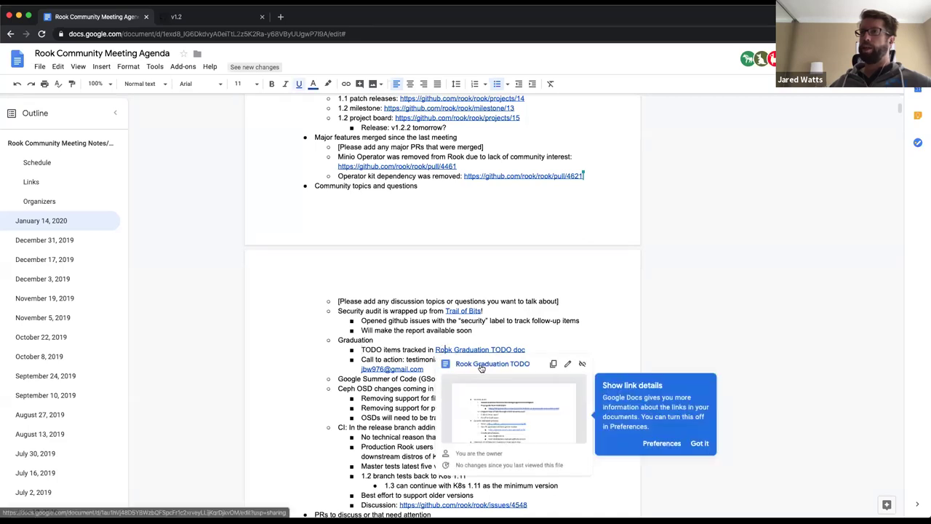
click(481, 365)
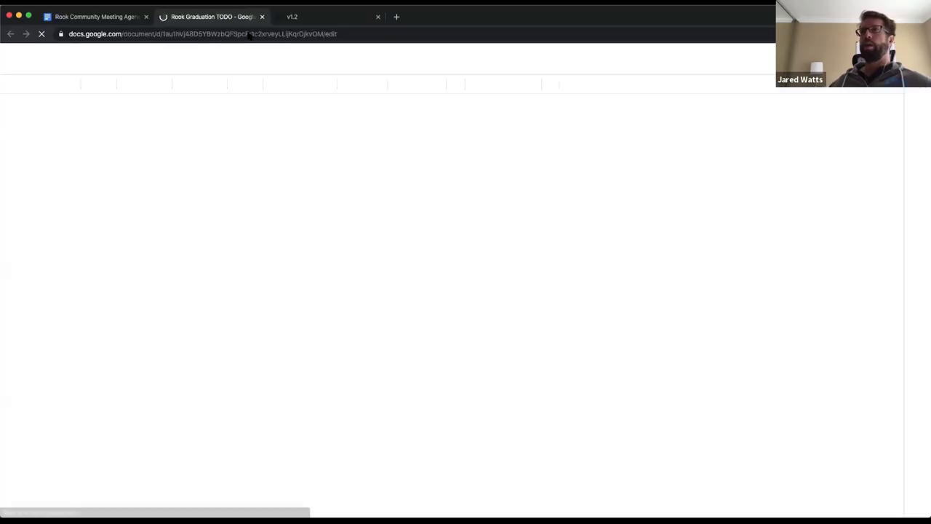
scroll(458, 357, down, 1)
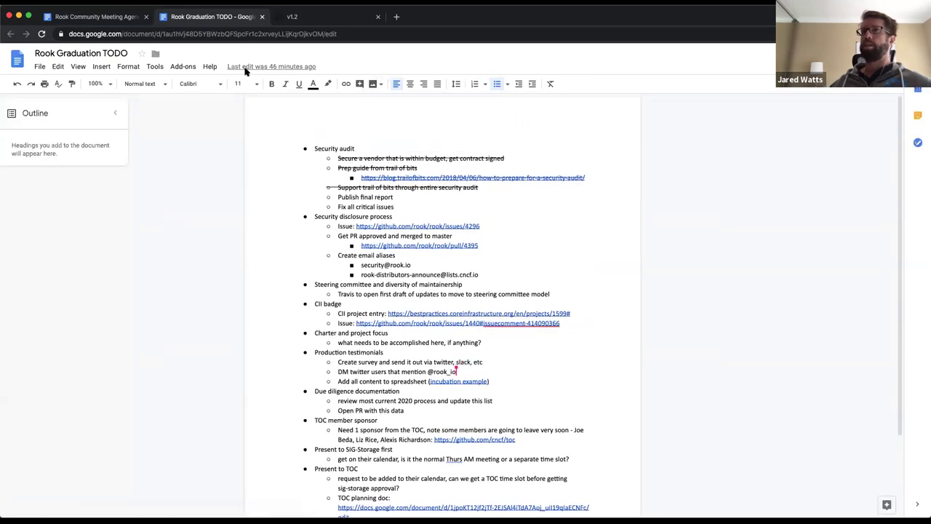
click(105, 16)
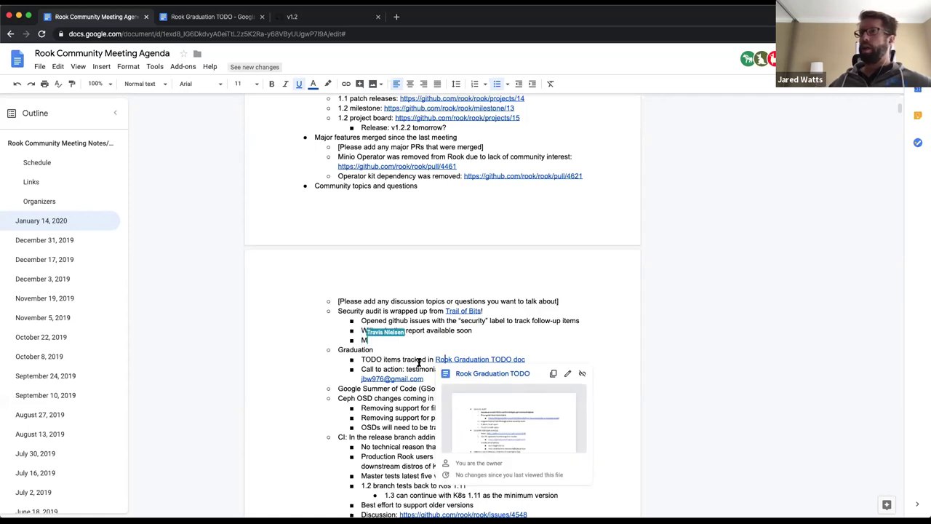
click(403, 368)
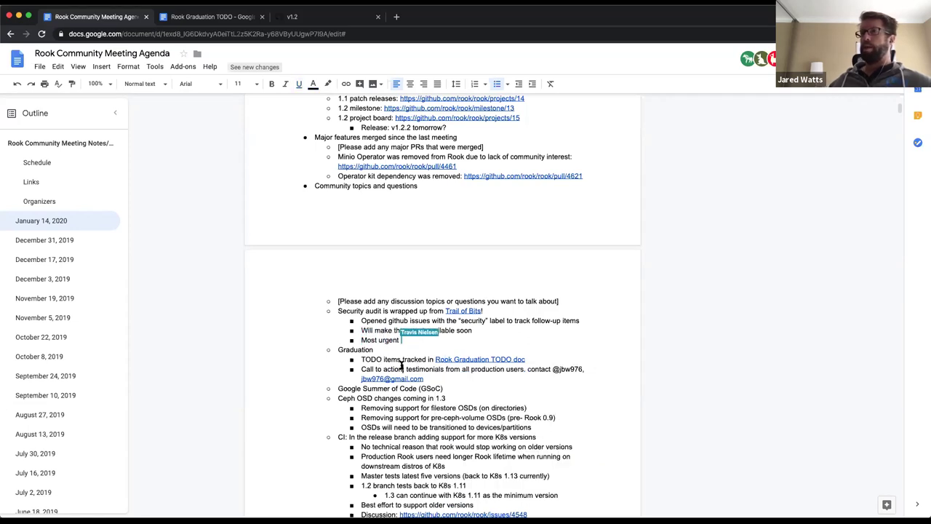
click(206, 16)
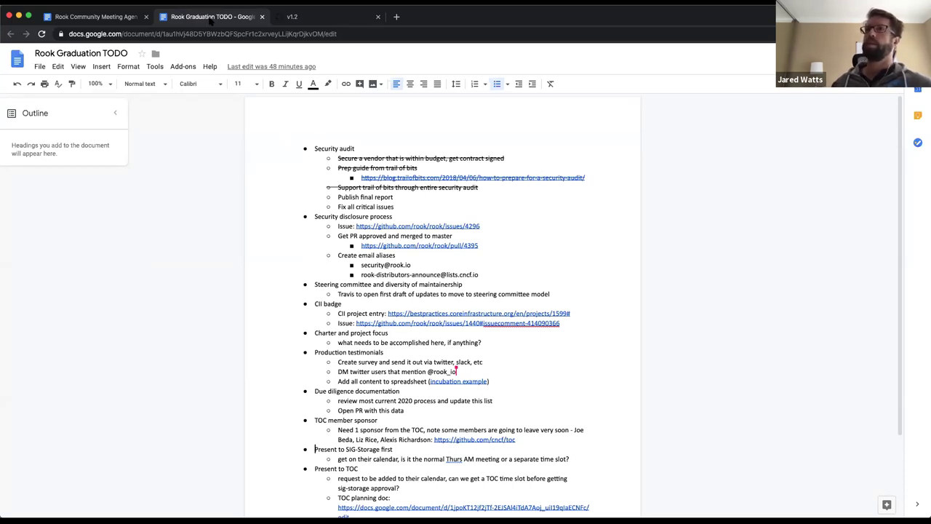
click(85, 19)
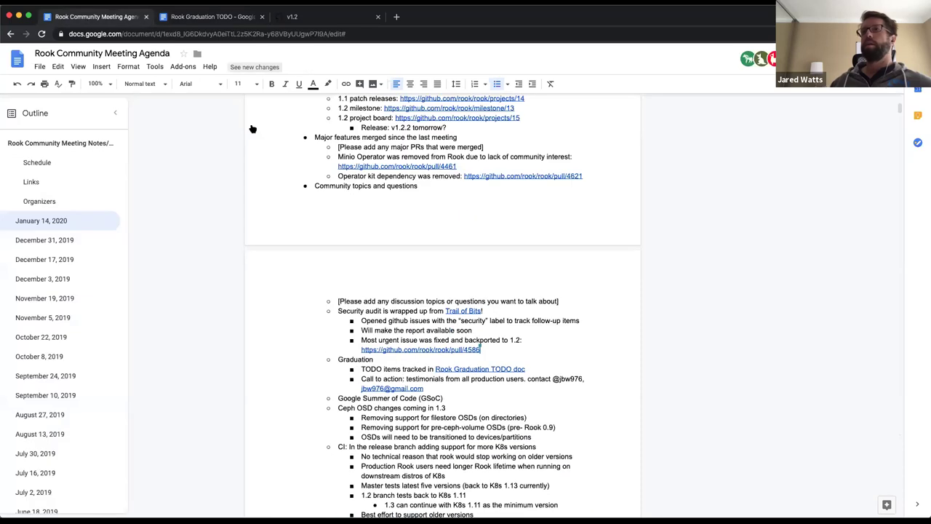
Highlight the security audit note about the most urgent issue backported to 1.2, and return to the Google Summer of Code topic.
click(449, 387)
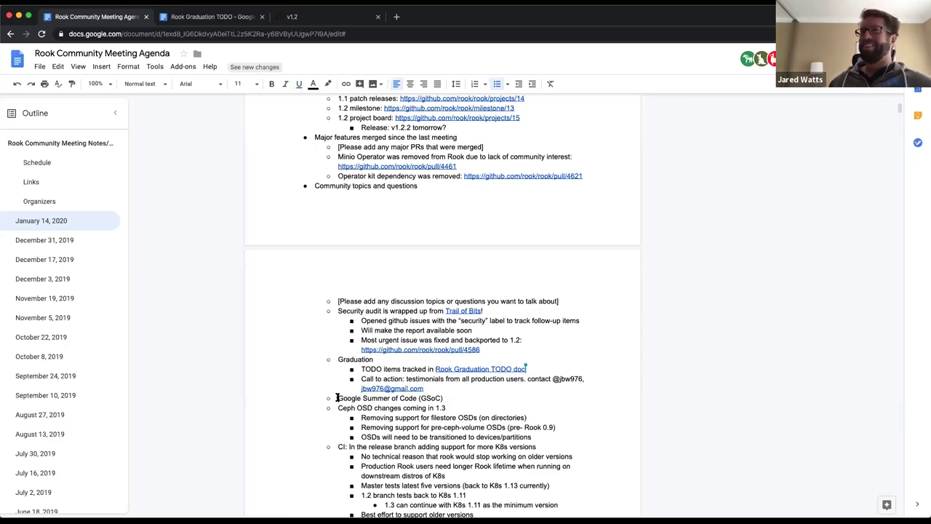
drag(480, 350, 356, 340)
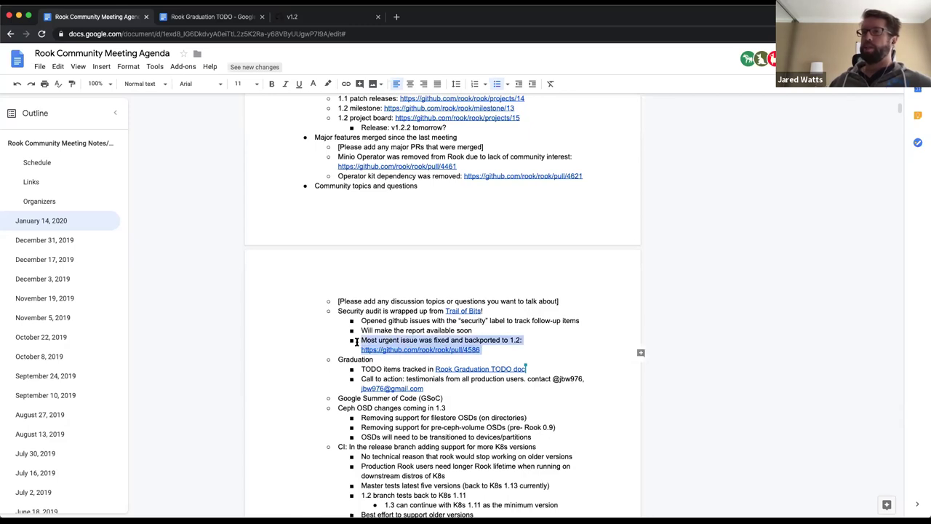
click(338, 397)
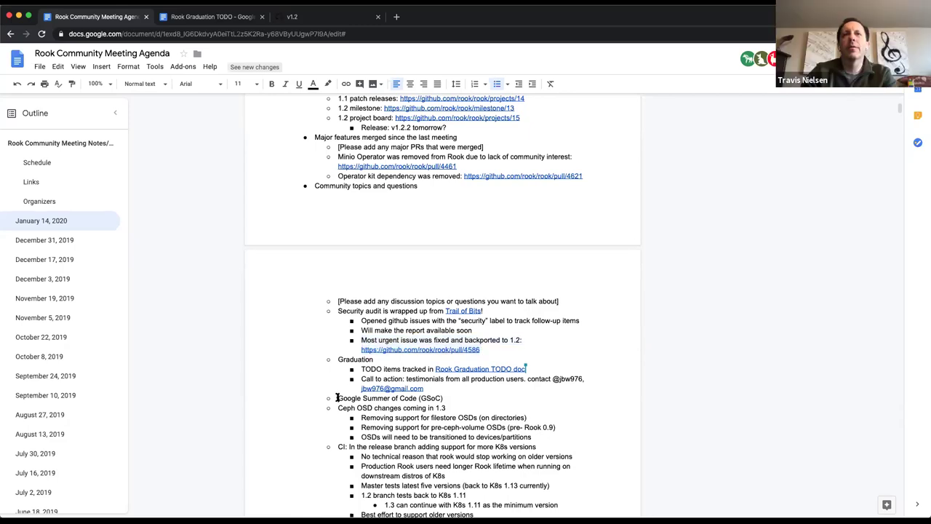
Add a sub-item under Google Summer of Code (GSoC) reading "great success for the past 2 years (NFS operator, multi-homed networking)".
click(452, 399)
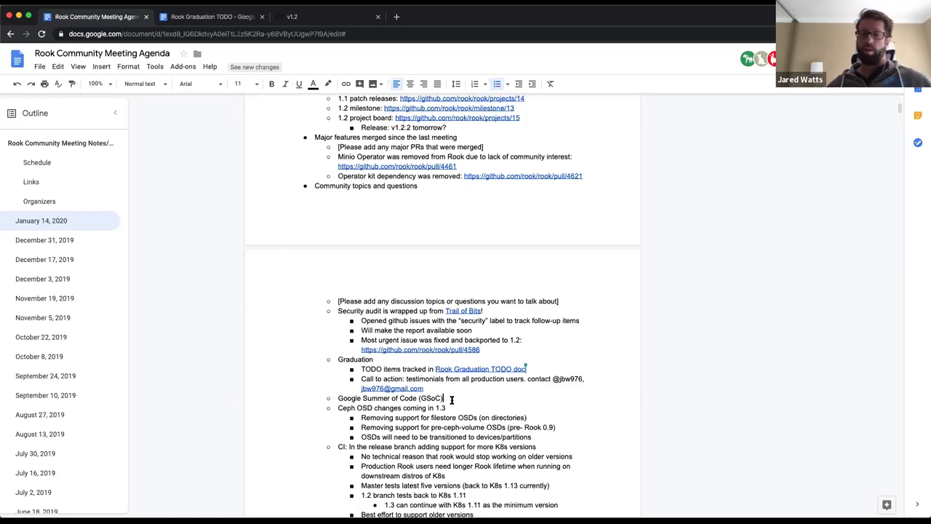
key(Return)
text(great success )
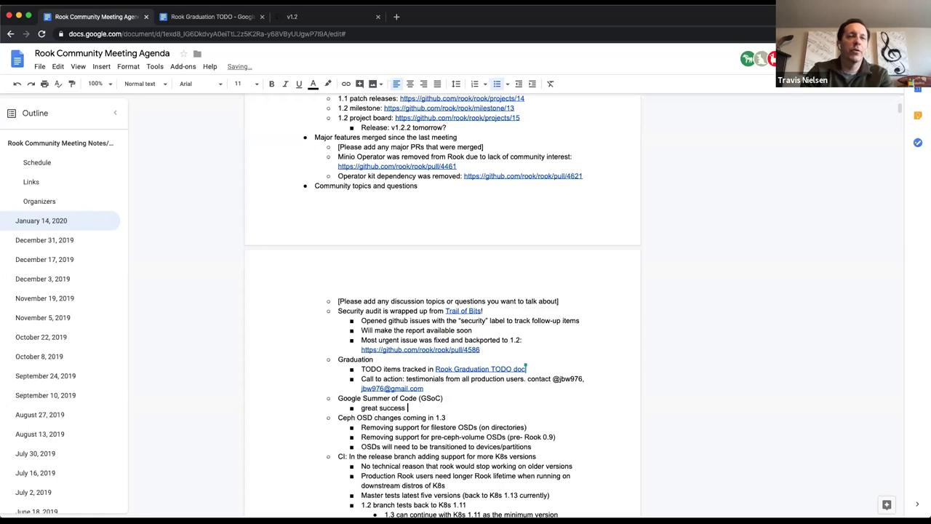
text(for the past 2 yearss)
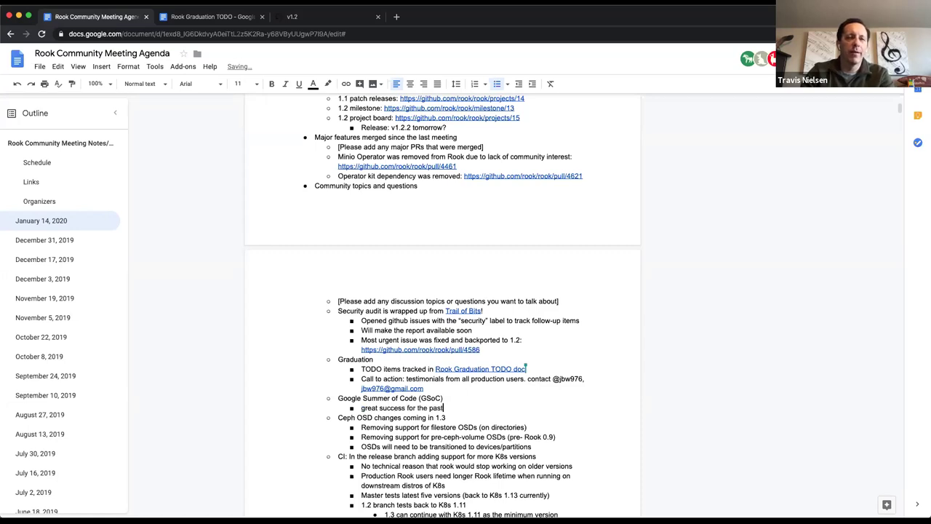
key(BackSpace)
key(BackSpace)
text(()
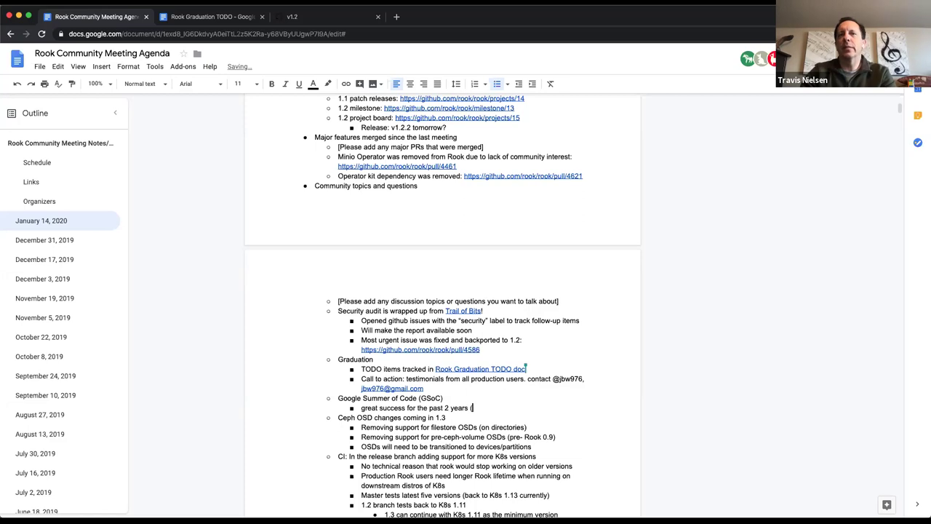
text(NFS opera)
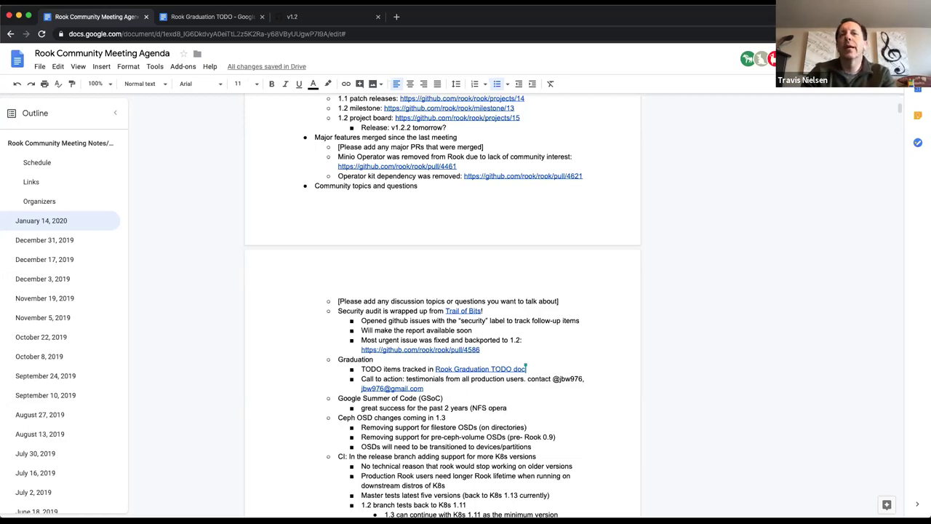
text(tor, mult)
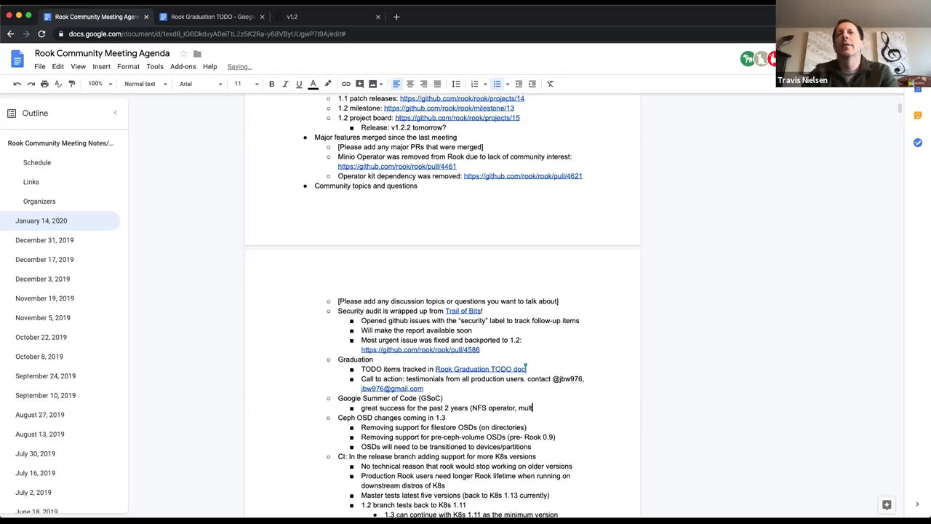
text(i-homed networking))
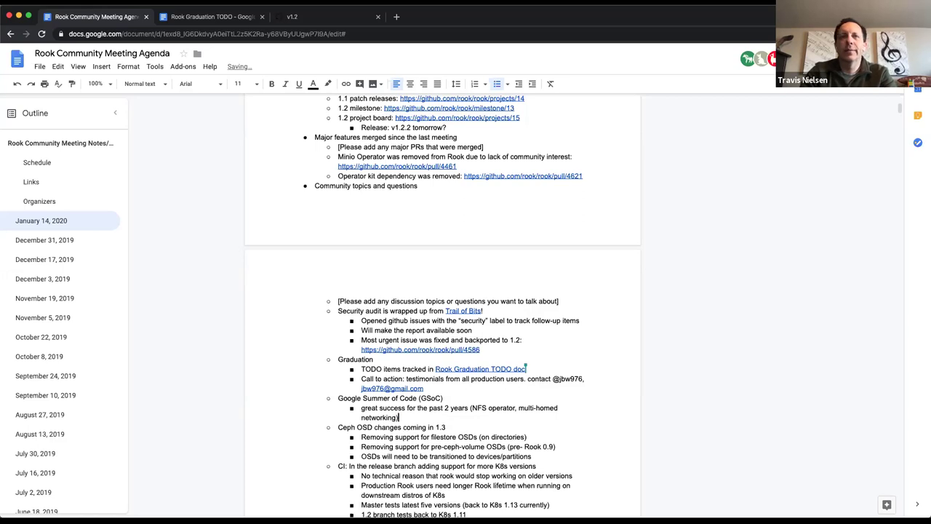
Add a second GSoC sub-item reading "Add ideas to Slack", with a parenthesised note to @ mention the contact's handle.
key(Return)
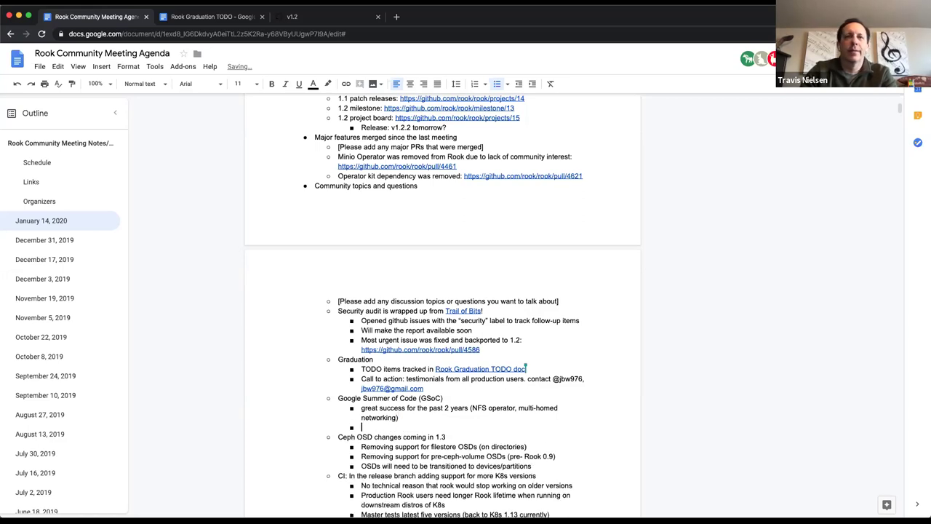
text(Add id)
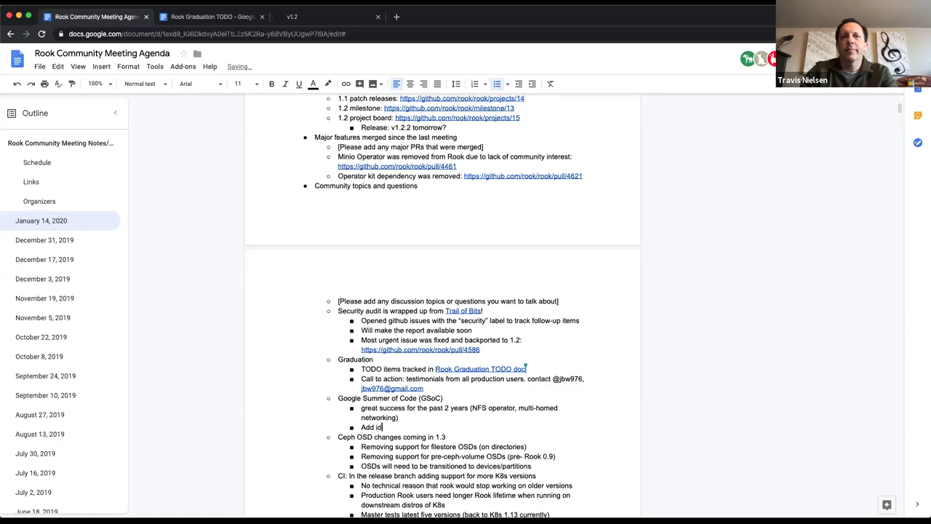
text(eas to Slack ()
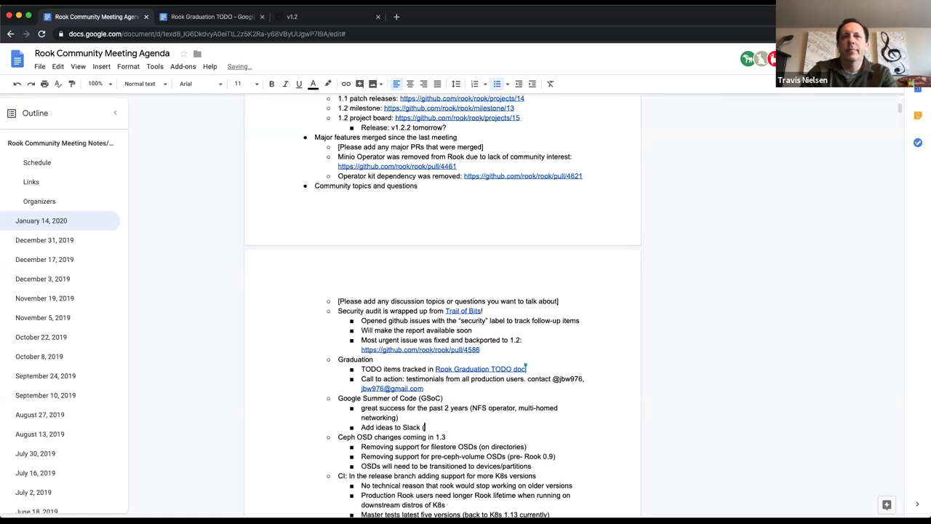
text(@)
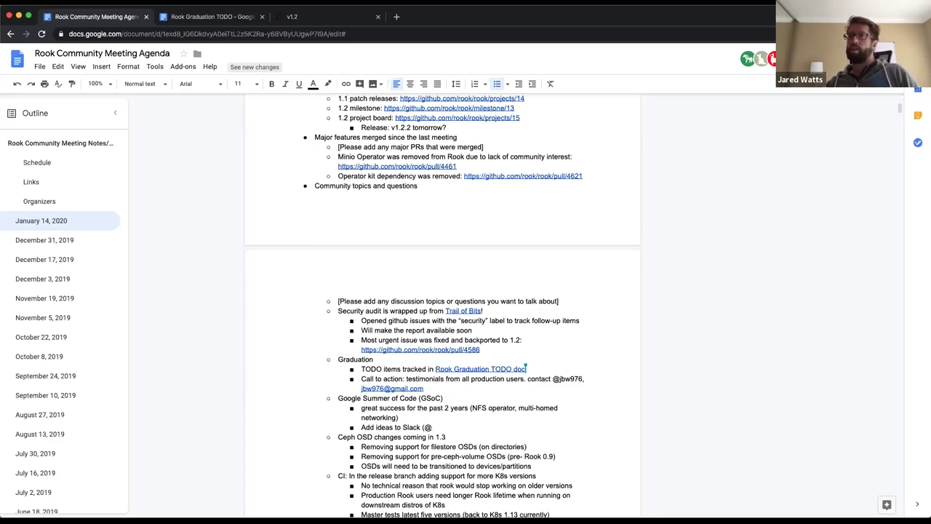
text(m)
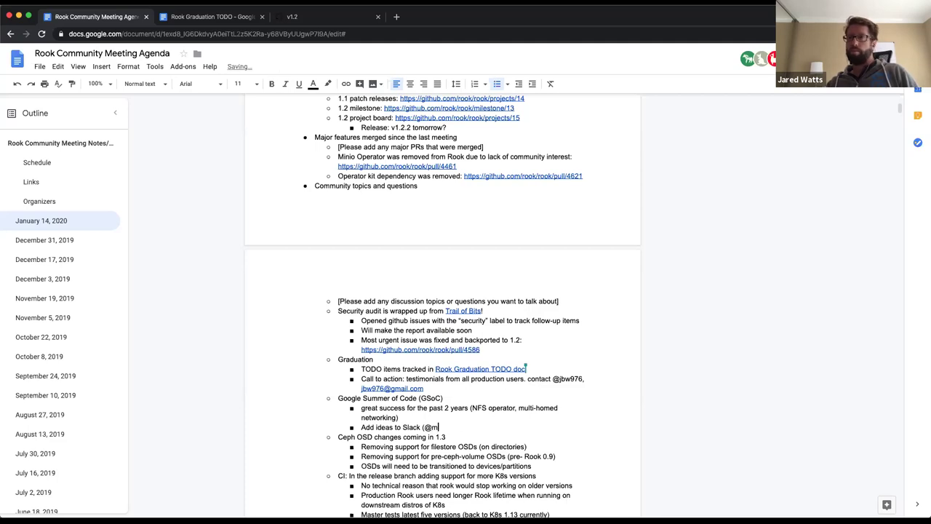
text(ention jb)
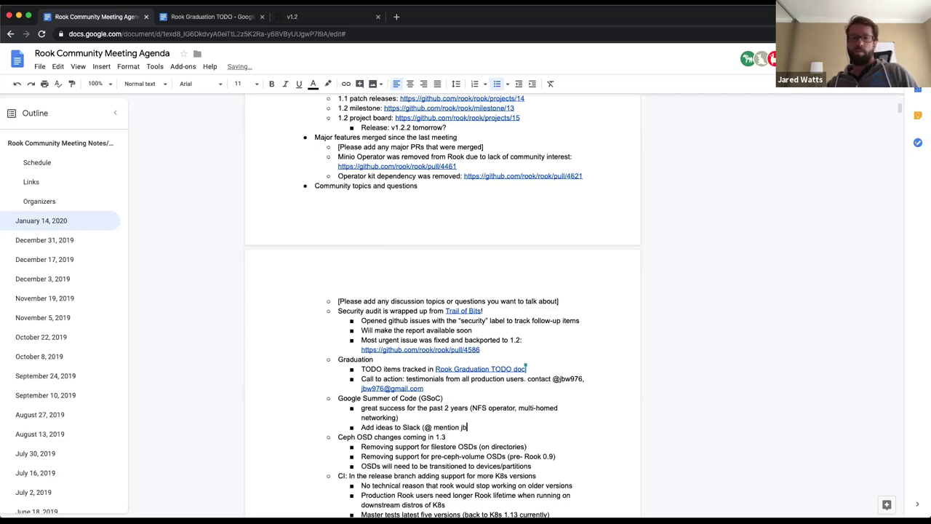
text(w976))
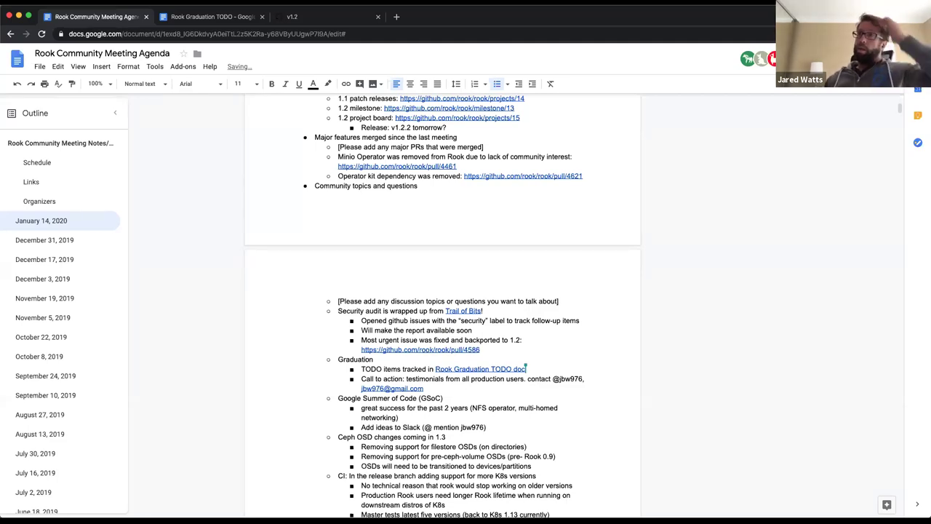
Highlight the "Ceph OSD changes coming in 1.3" topic and go through its notes on to the CI topic.
click(399, 417)
click(361, 416)
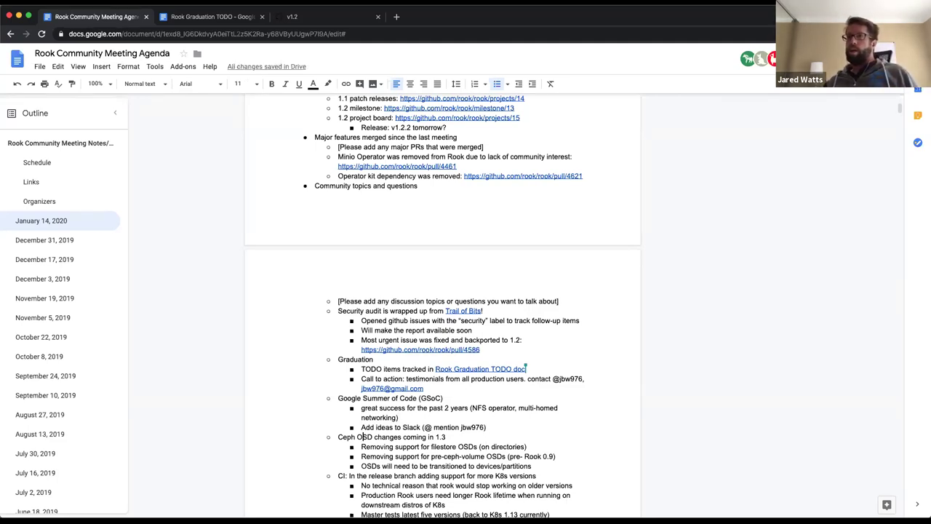
drag(337, 436, 447, 437)
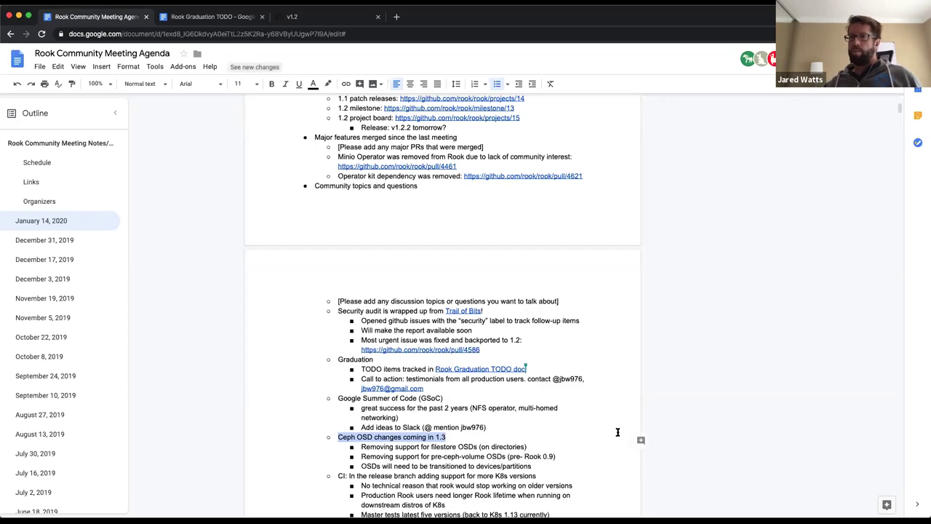
scroll(460, 434, down, 3)
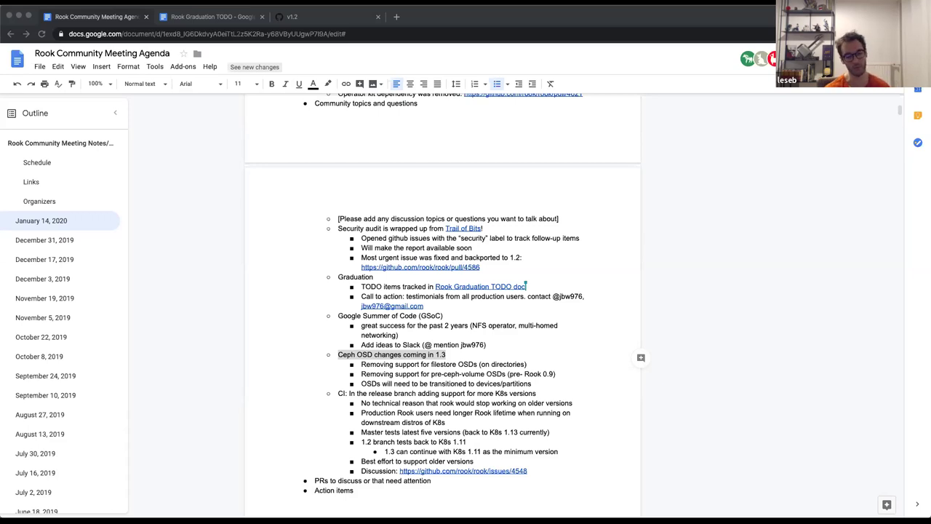
key(super+Tab)
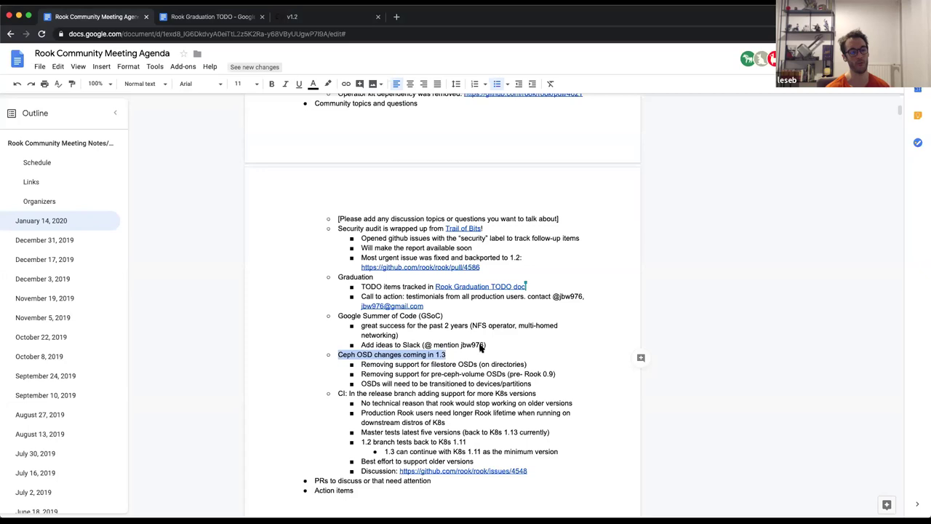
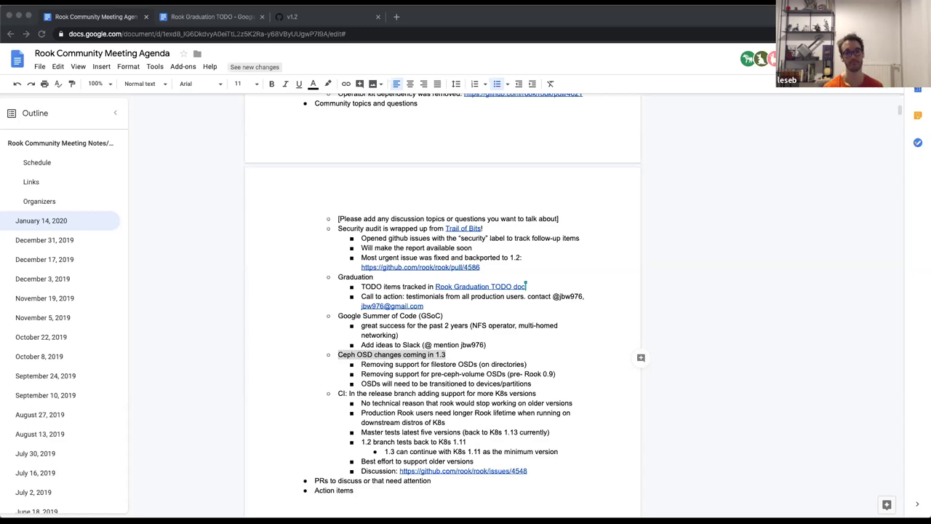
key(super+Tab)
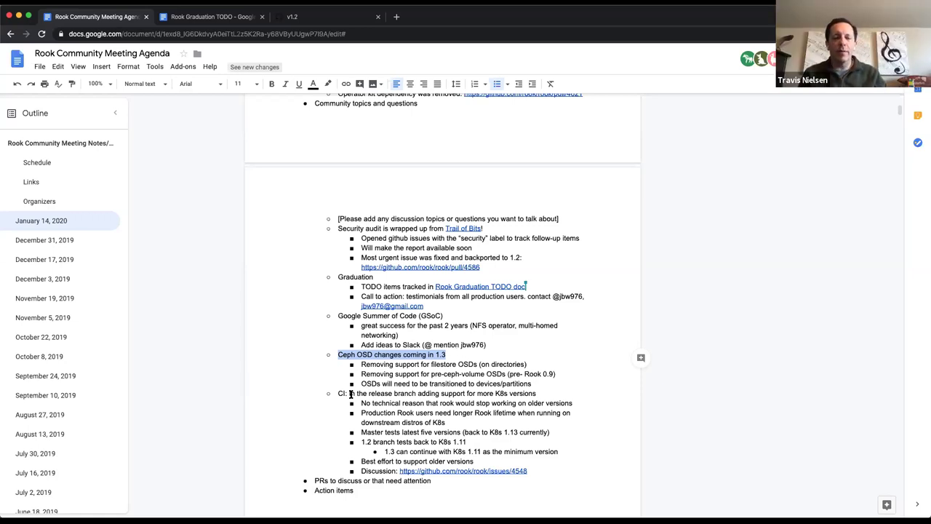
Highlight the CI topic about adding support for more K8s versions in the release branch and go through its notes.
triple_click(374, 393)
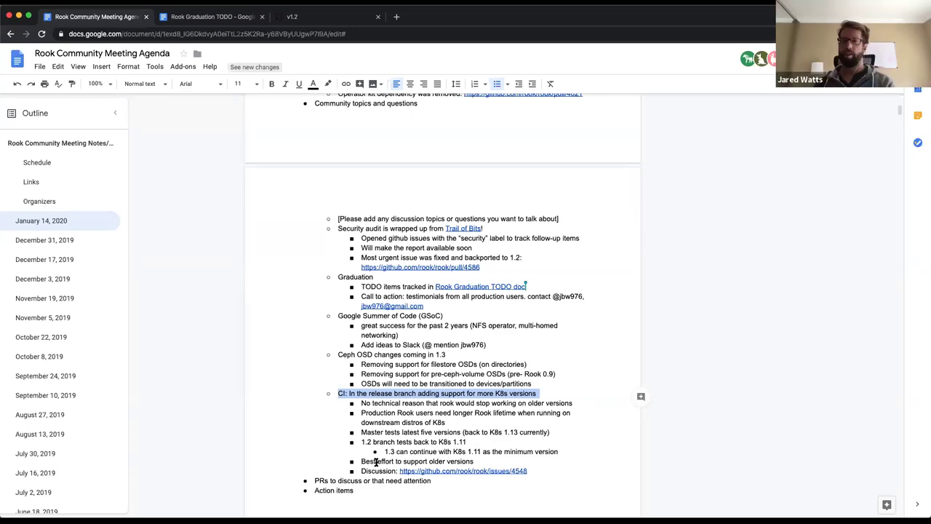
scroll(375, 427, down, 2)
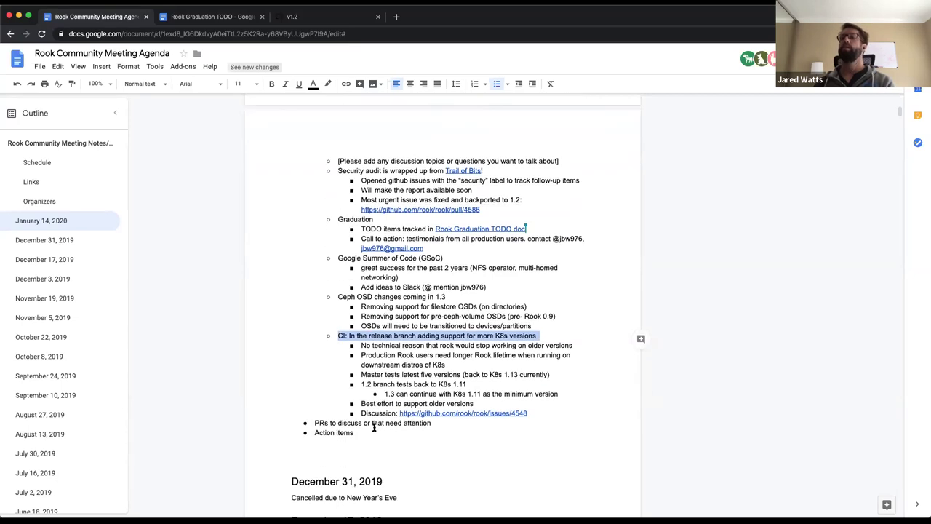
scroll(374, 428, down, 1)
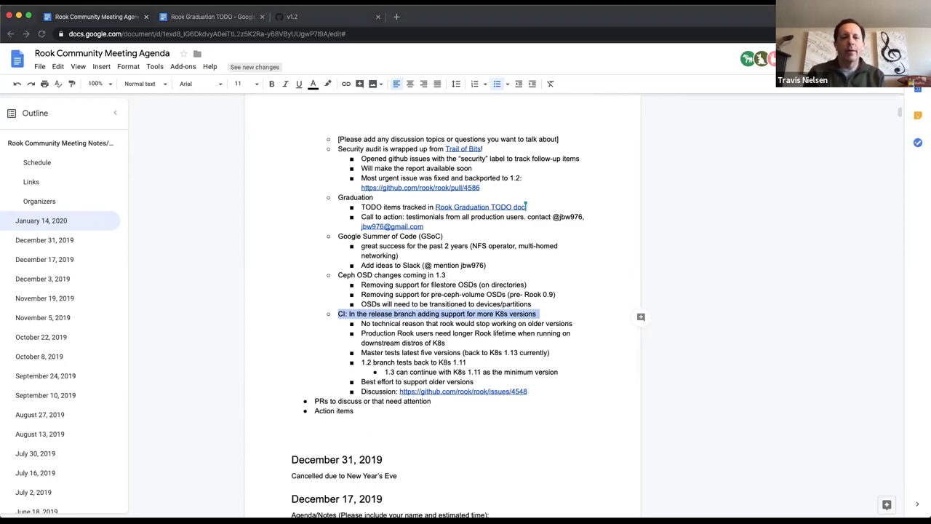
Open the discussion issue rook/issues/4548 linked under the CI topic, and close the Rook Graduation TODO and v1.2 tabs.
click(431, 372)
click(456, 391)
click(458, 405)
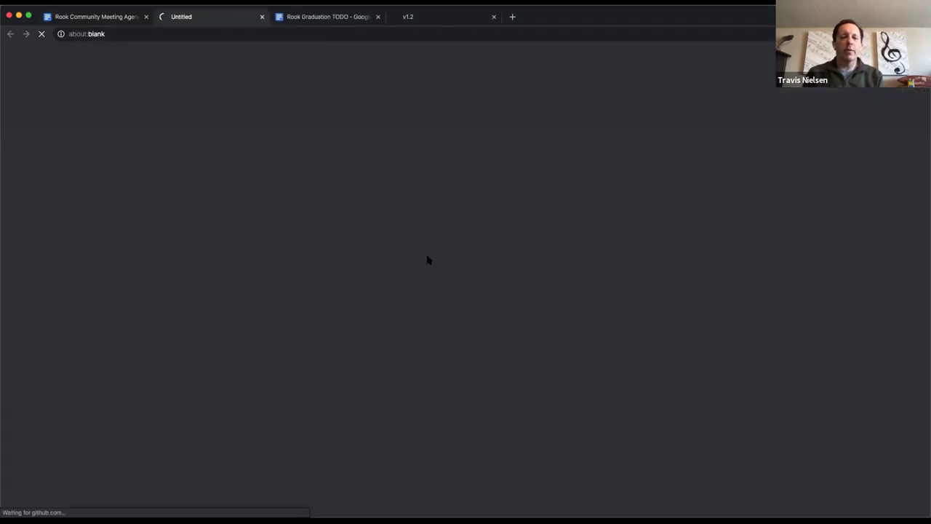
click(368, 16)
click(377, 17)
click(378, 17)
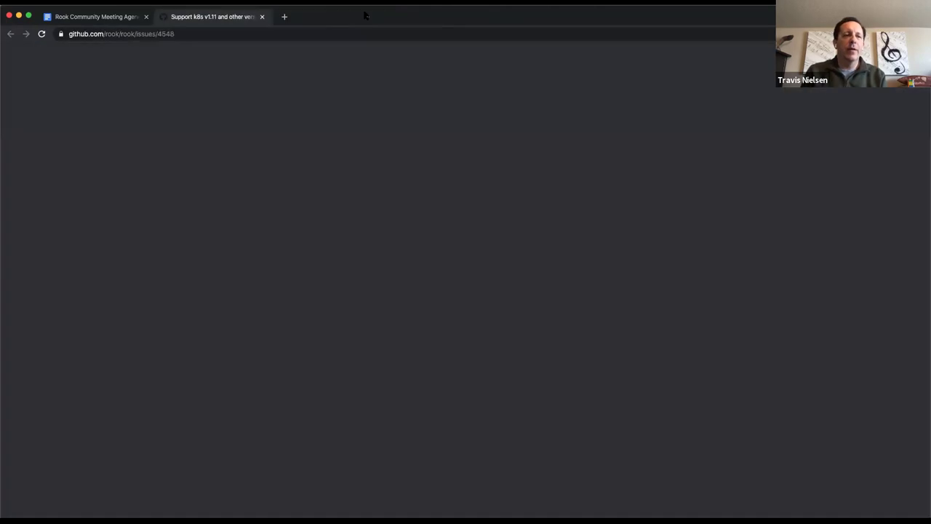
Examine the issue's comments on K8s version support, including the initial compatibility explanation and the latest proposal referring to #4673.
scroll(188, 331, down, 15)
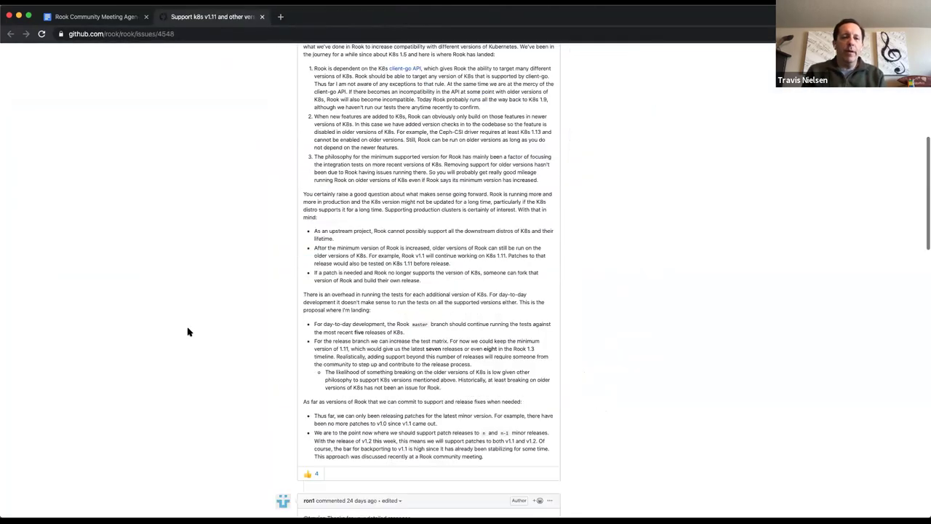
scroll(188, 332, up, 2)
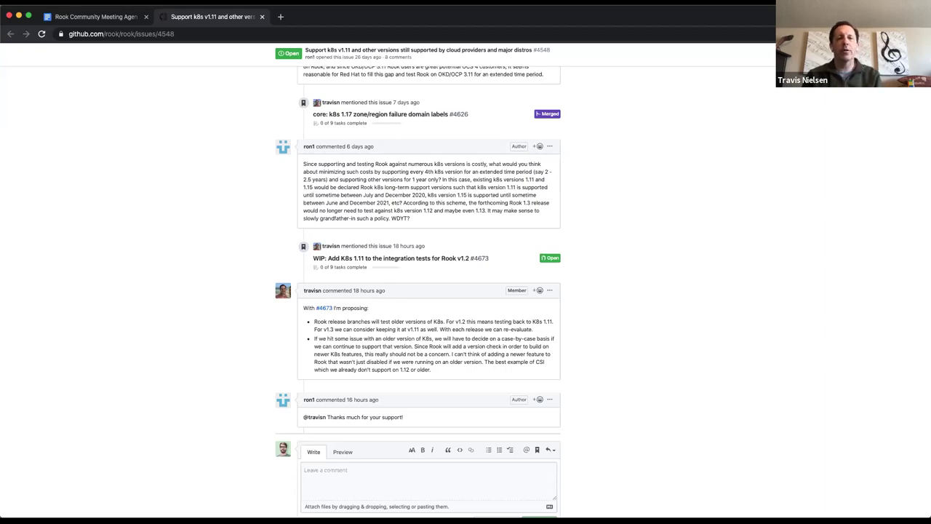
click(804, 79)
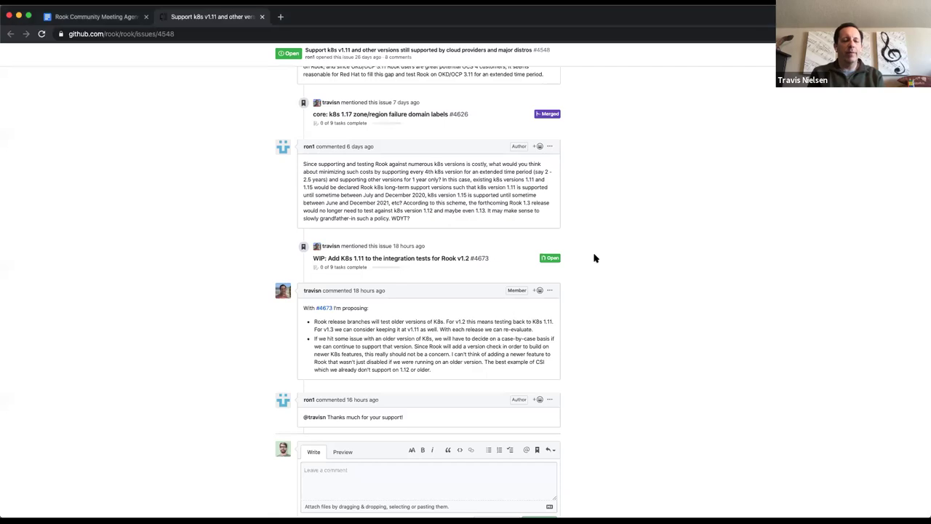
scroll(595, 258, up, 5)
scroll(595, 258, up, 12)
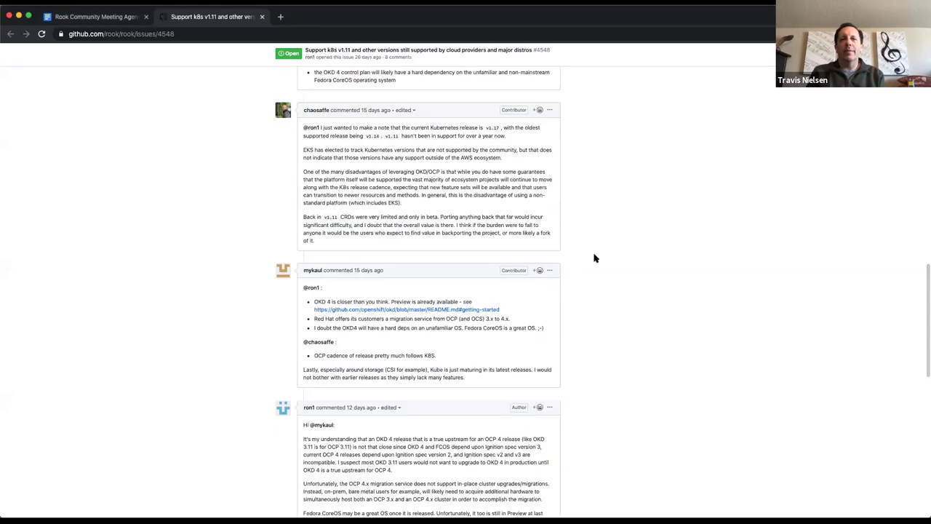
scroll(594, 258, up, 4)
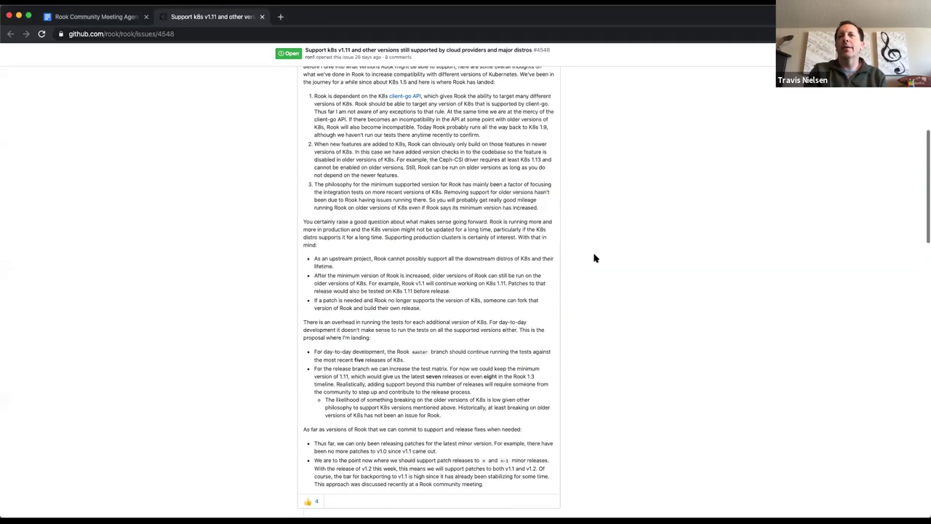
scroll(593, 259, up, 1)
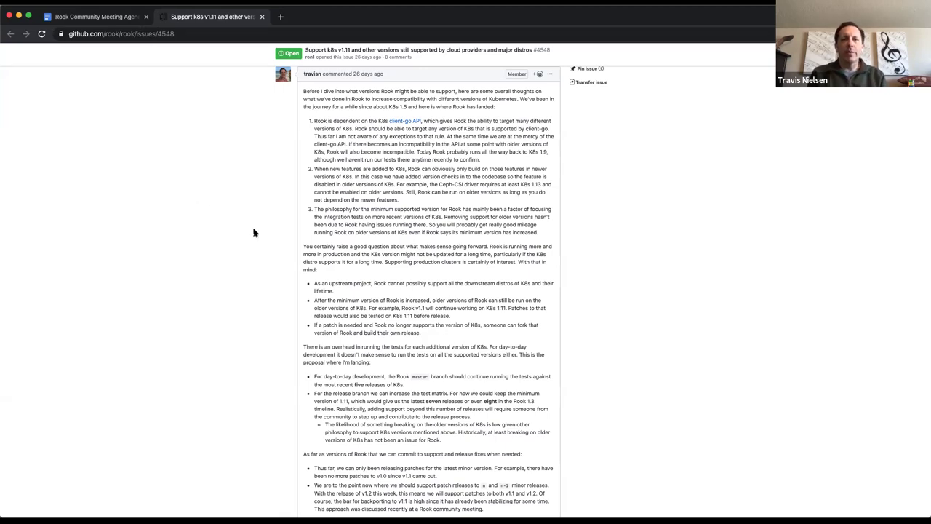
scroll(309, 333, down, 15)
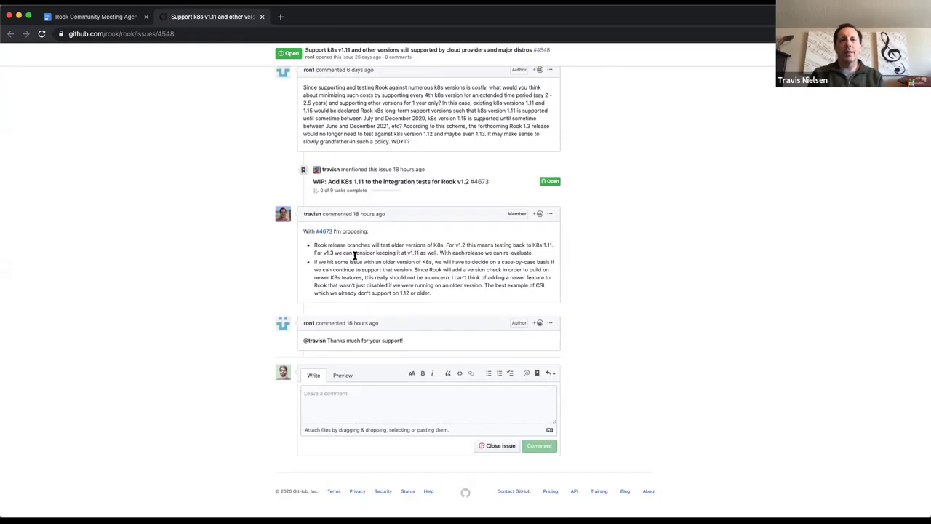
mouse_move(328, 234)
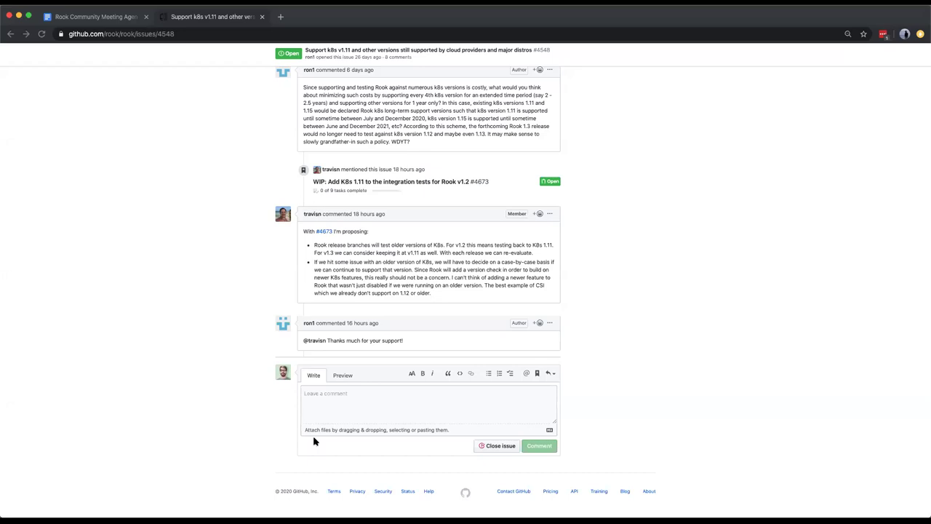
Check the meeting agenda against the K8s support issue, and return to the start of the agenda's CI topic.
click(96, 17)
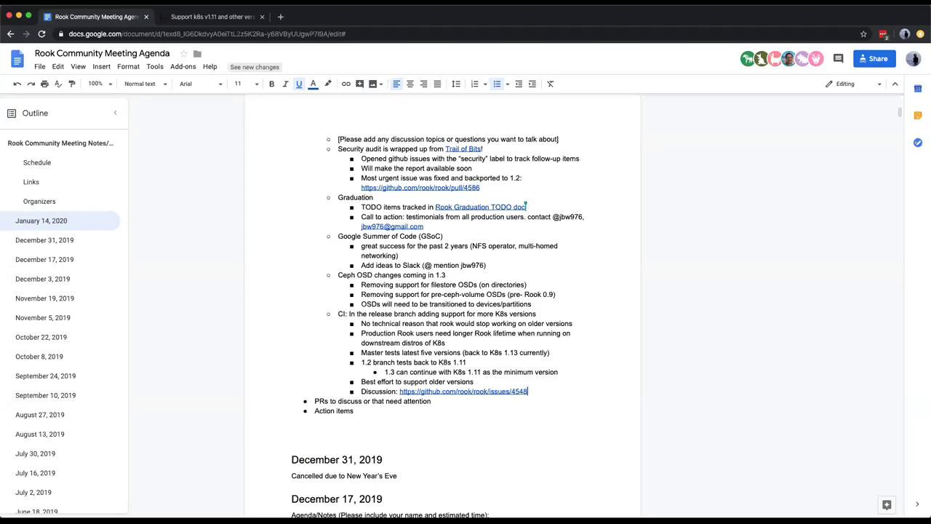
click(204, 17)
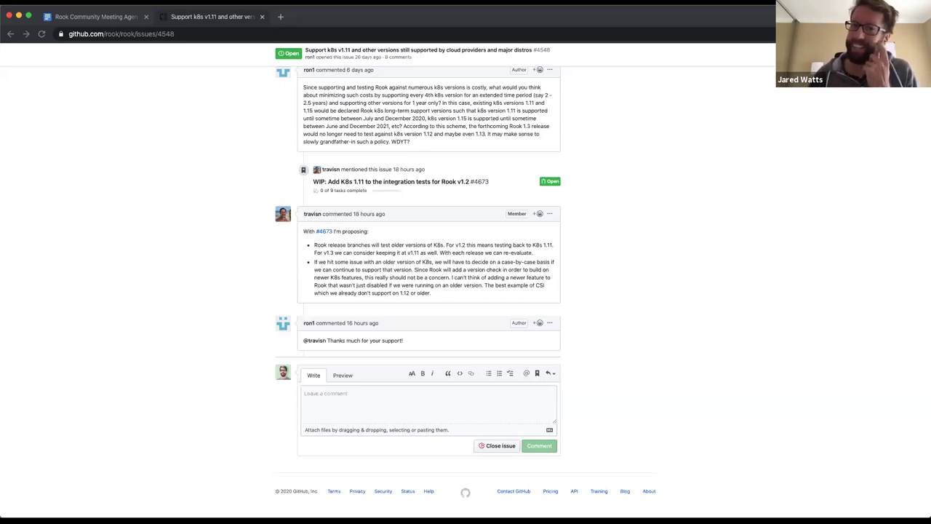
click(114, 17)
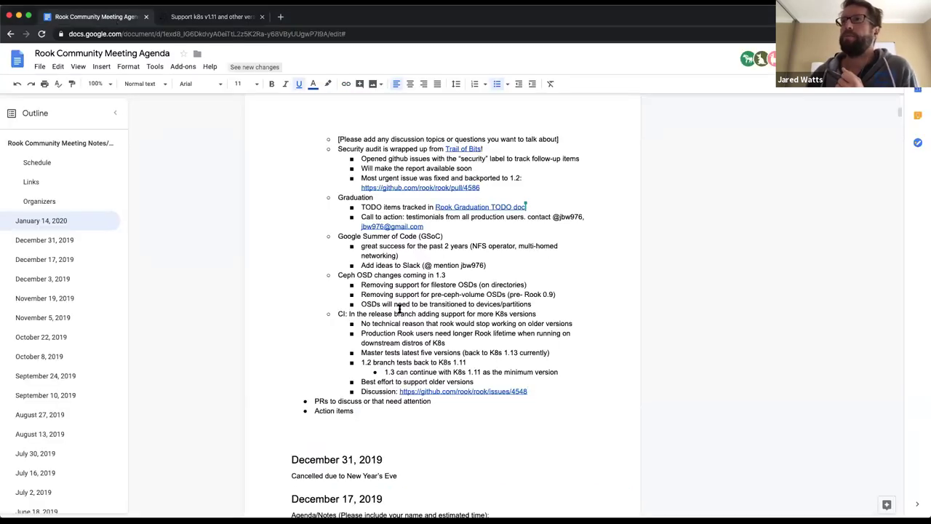
click(337, 314)
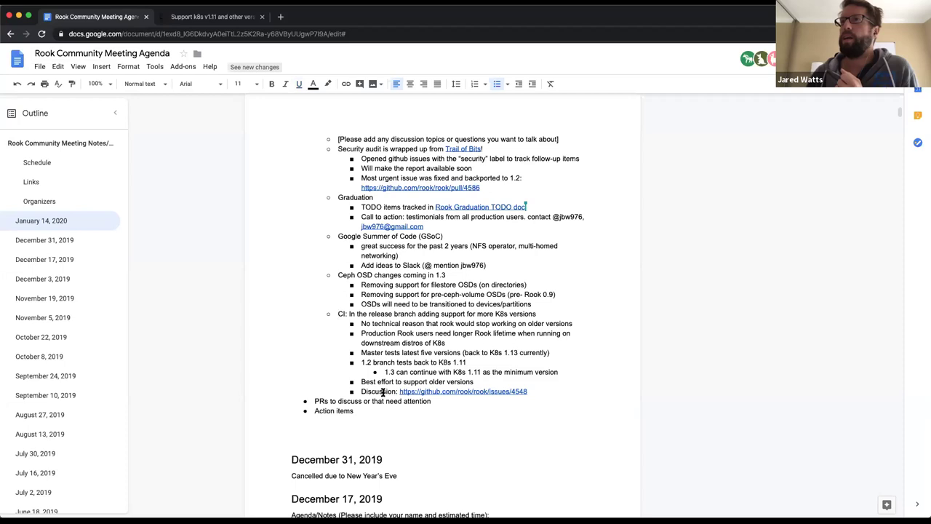